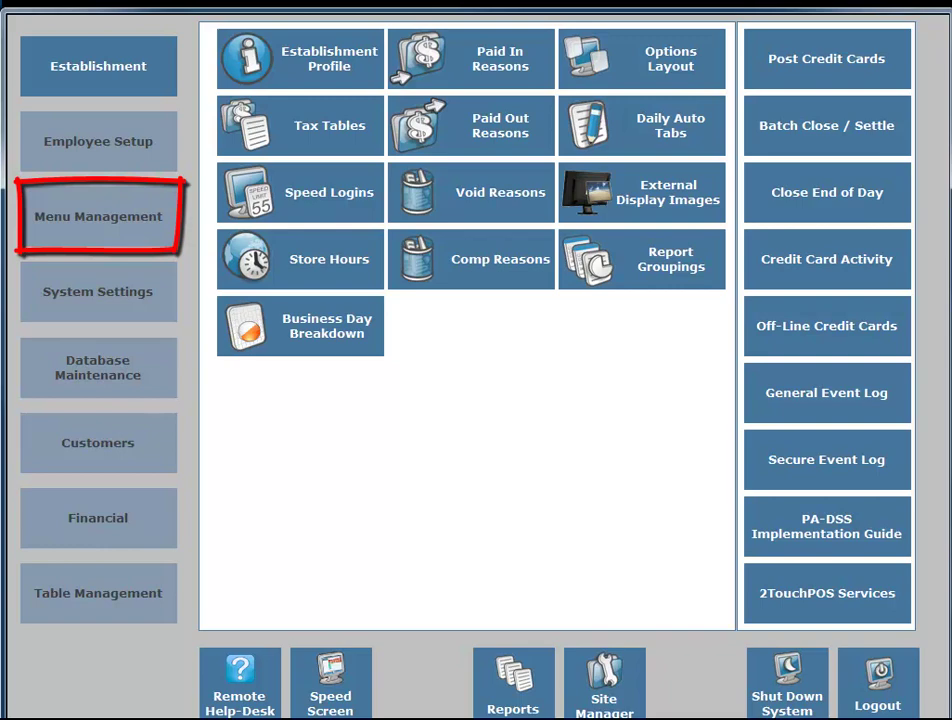
Step: Open the Happy Hour special from Menu Management's Pricing Specials list for editing
{"action": "left_click", "coordinate": [98, 216]}
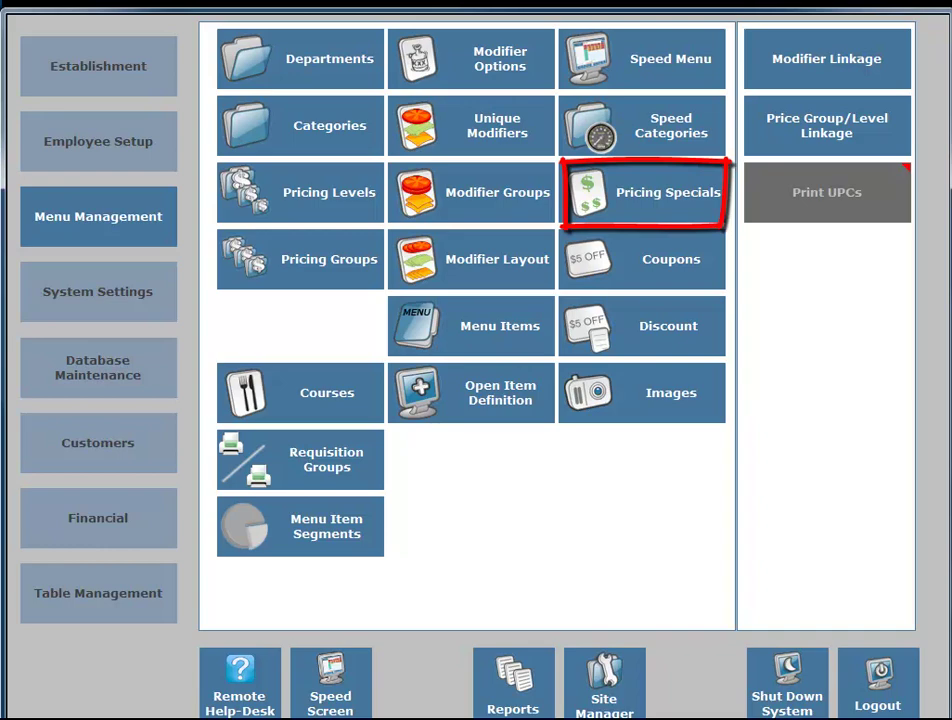
{"action": "left_click", "coordinate": [656, 193]}
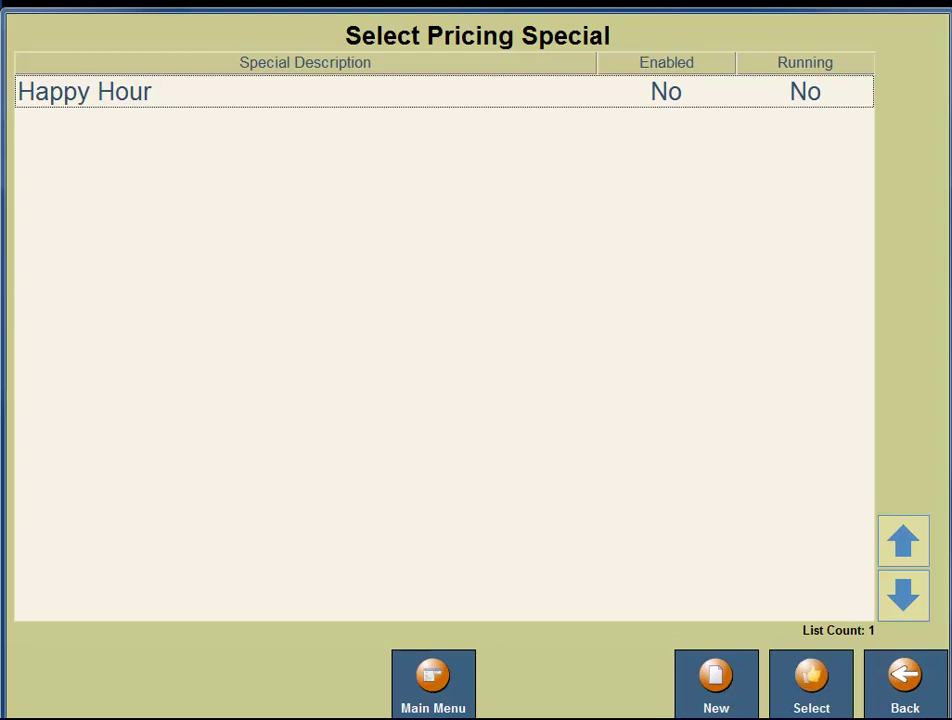
{"action": "left_click", "coordinate": [450, 90]}
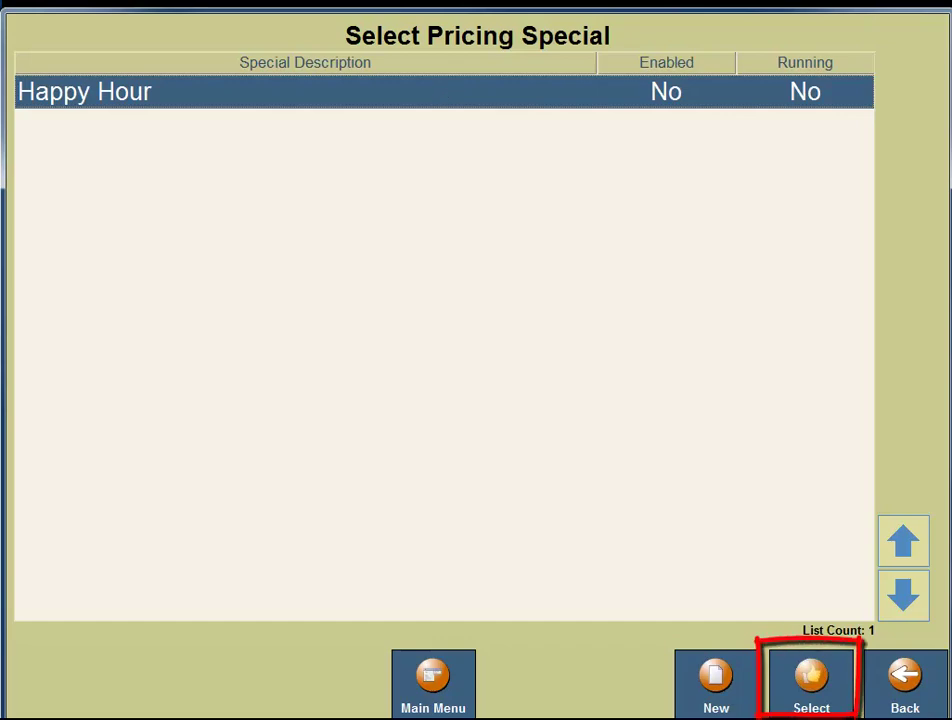
{"action": "left_click", "coordinate": [811, 680]}
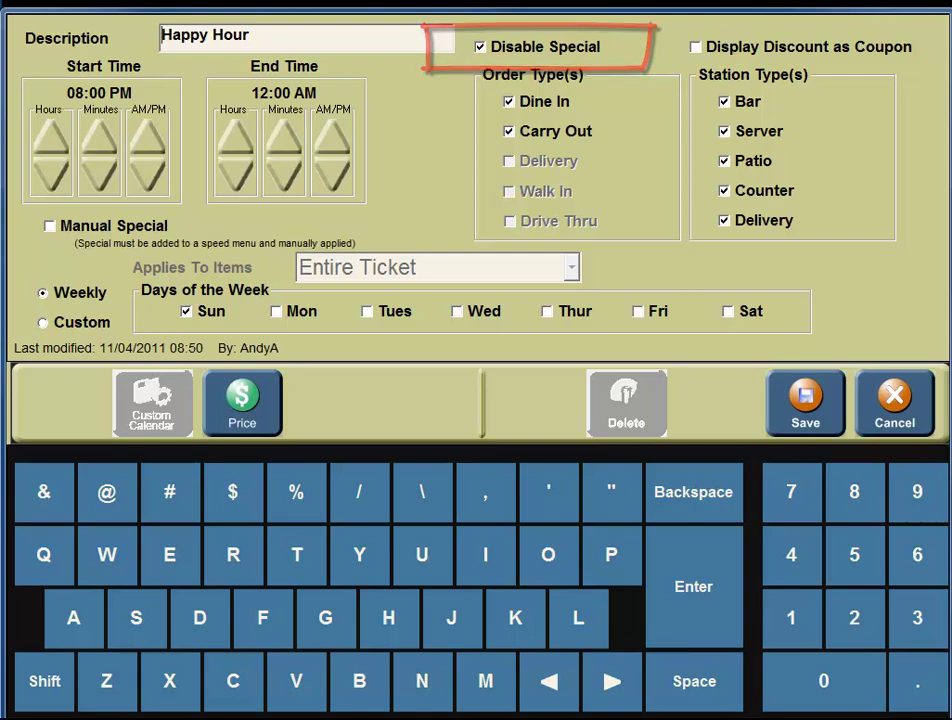
Step: Enable the special and change its hours to 05:00 PM through 08:00 PM
{"action": "left_click", "coordinate": [481, 46]}
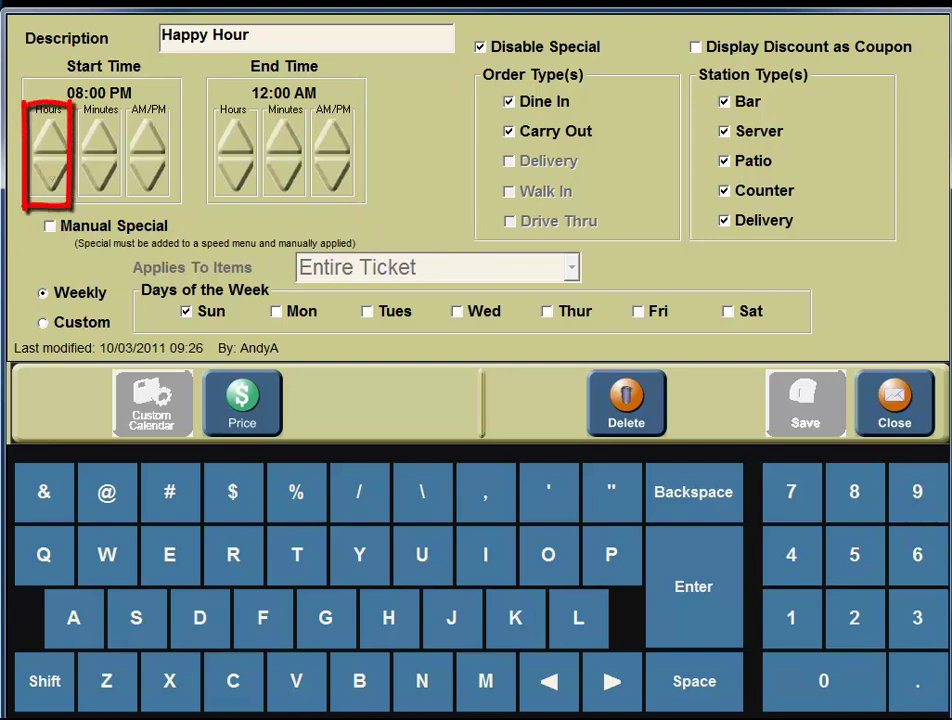
{"action": "left_click", "coordinate": [52, 177]}
{"action": "left_click", "coordinate": [52, 177]}
{"action": "left_click", "coordinate": [52, 177]}
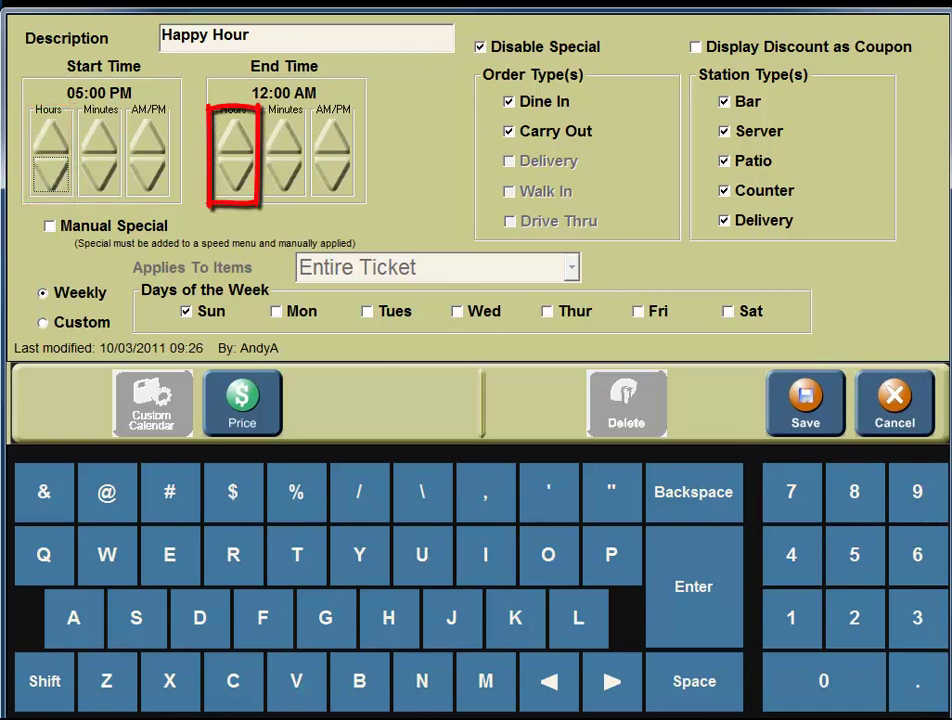
{"action": "left_click", "coordinate": [234, 176]}
{"action": "left_click", "coordinate": [234, 176]}
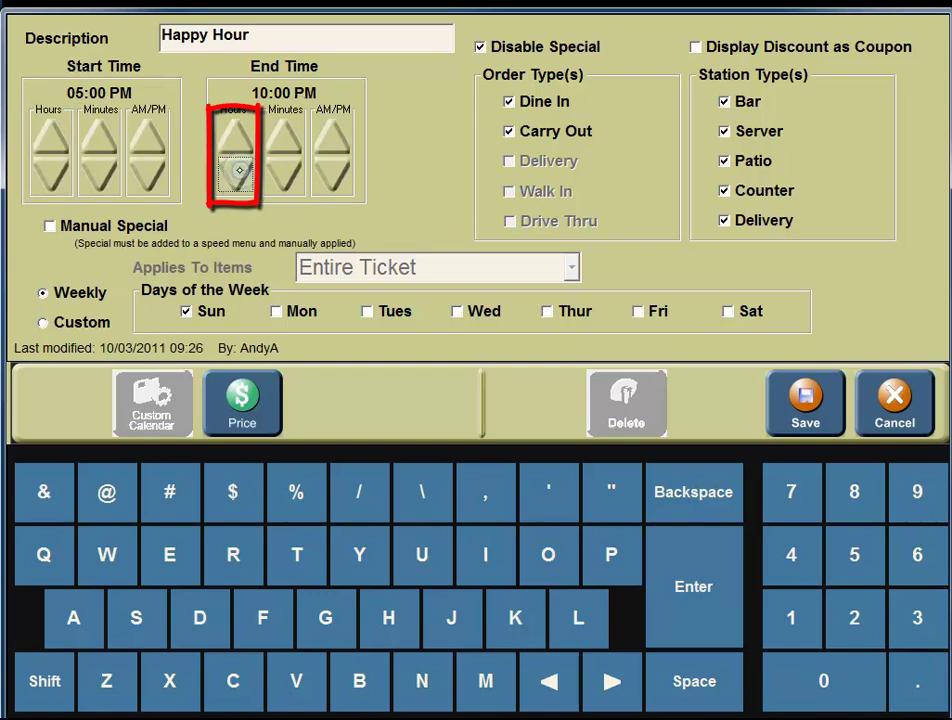
{"action": "left_click", "coordinate": [234, 176]}
{"action": "left_click", "coordinate": [234, 176]}
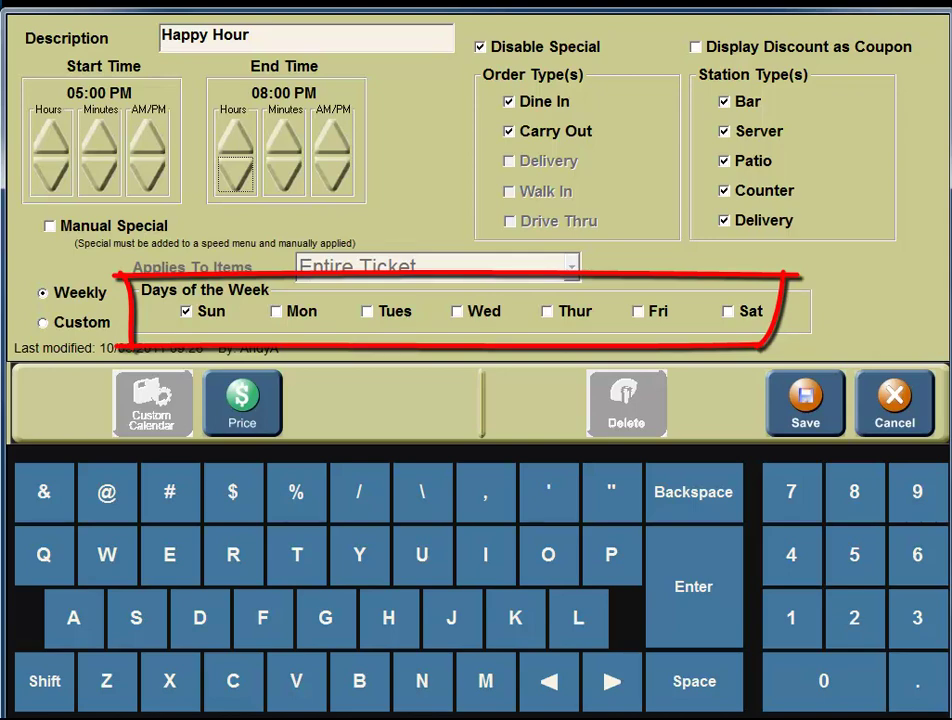
Step: Add Monday through Saturday to the special's days alongside Sunday
{"action": "left_click", "coordinate": [276, 312]}
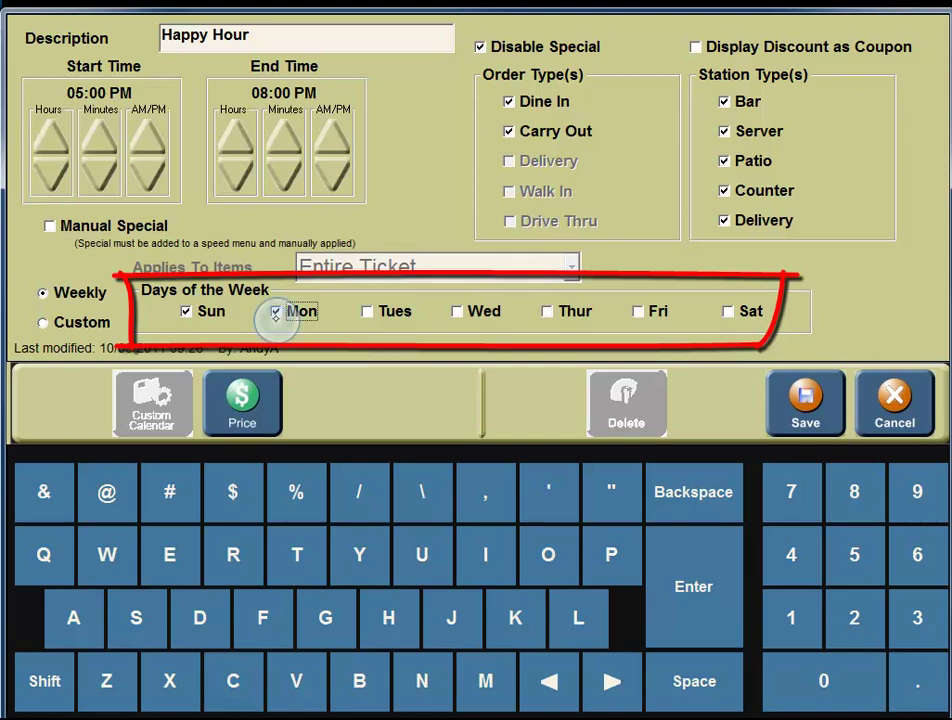
{"action": "left_click", "coordinate": [368, 312]}
{"action": "left_click", "coordinate": [456, 312]}
{"action": "left_click", "coordinate": [548, 312]}
{"action": "left_click", "coordinate": [637, 312]}
{"action": "left_click", "coordinate": [728, 312]}
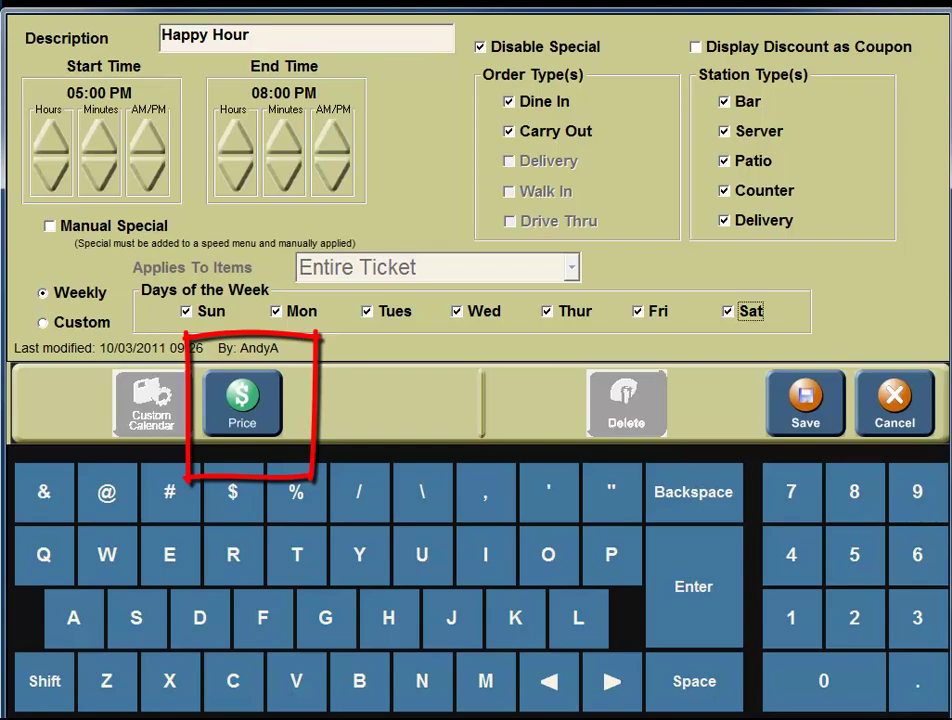
Step: Clear the special's existing items and pick Coors Light DFT and Bud Light DFT from Draft Beer
{"action": "left_click", "coordinate": [244, 397]}
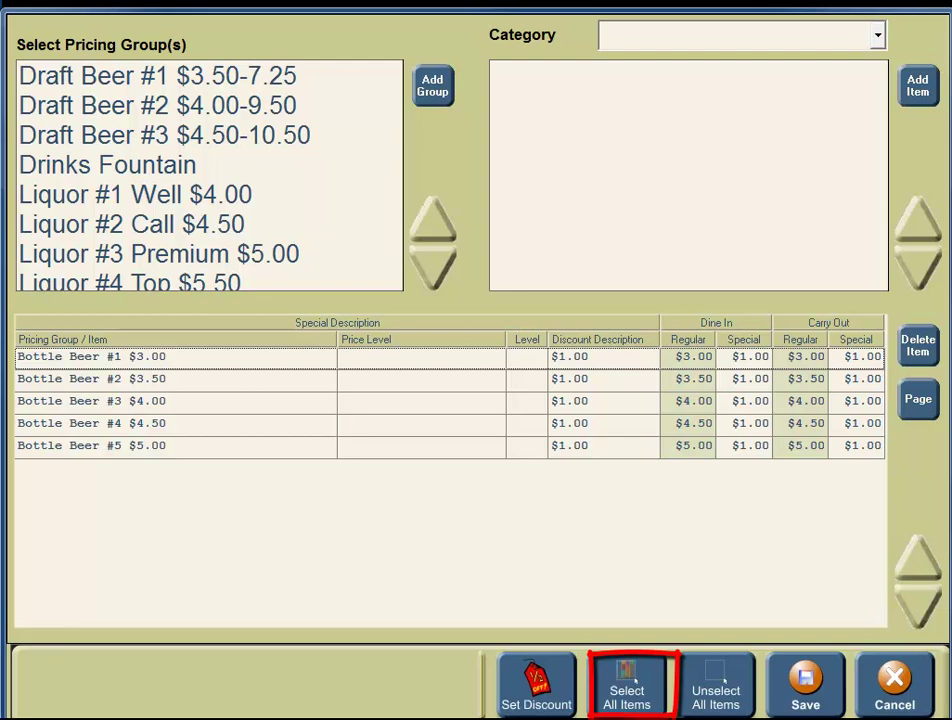
{"action": "left_click", "coordinate": [627, 684]}
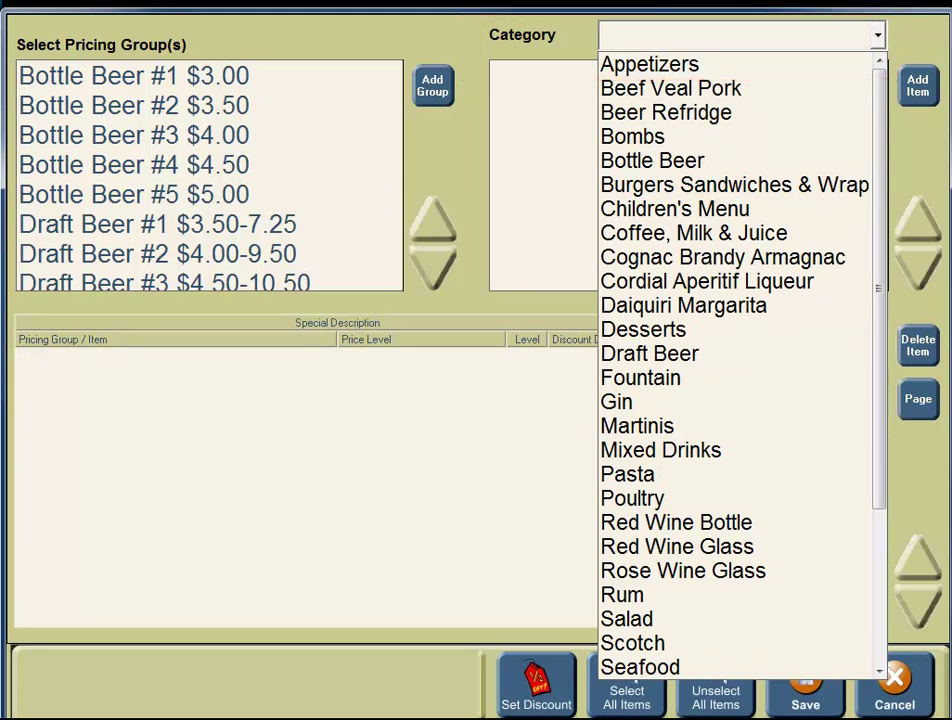
{"action": "left_click", "coordinate": [701, 355]}
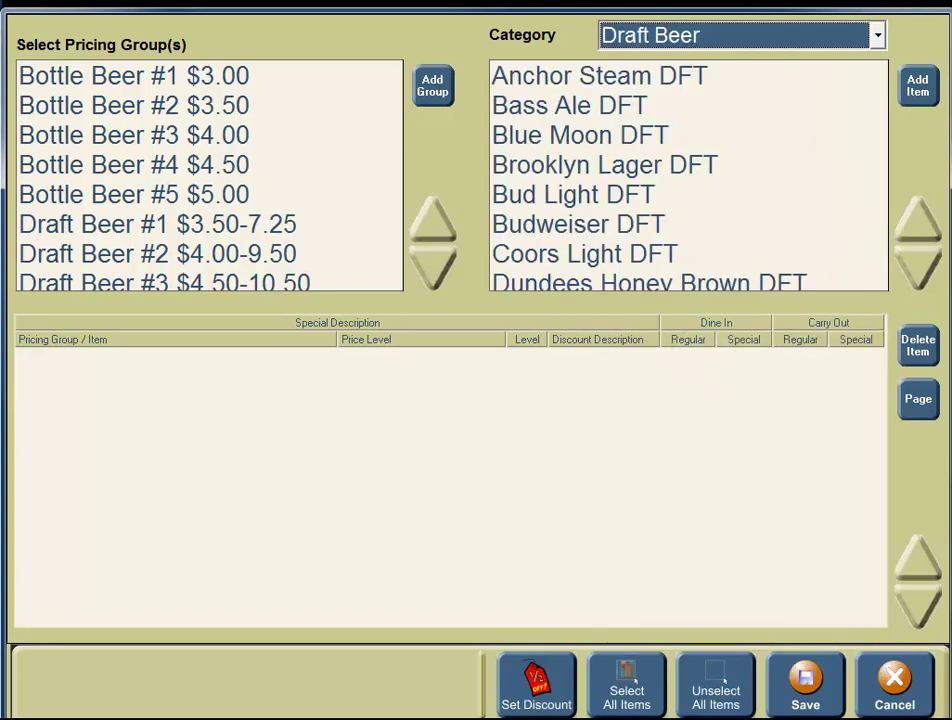
{"action": "left_click", "coordinate": [666, 256]}
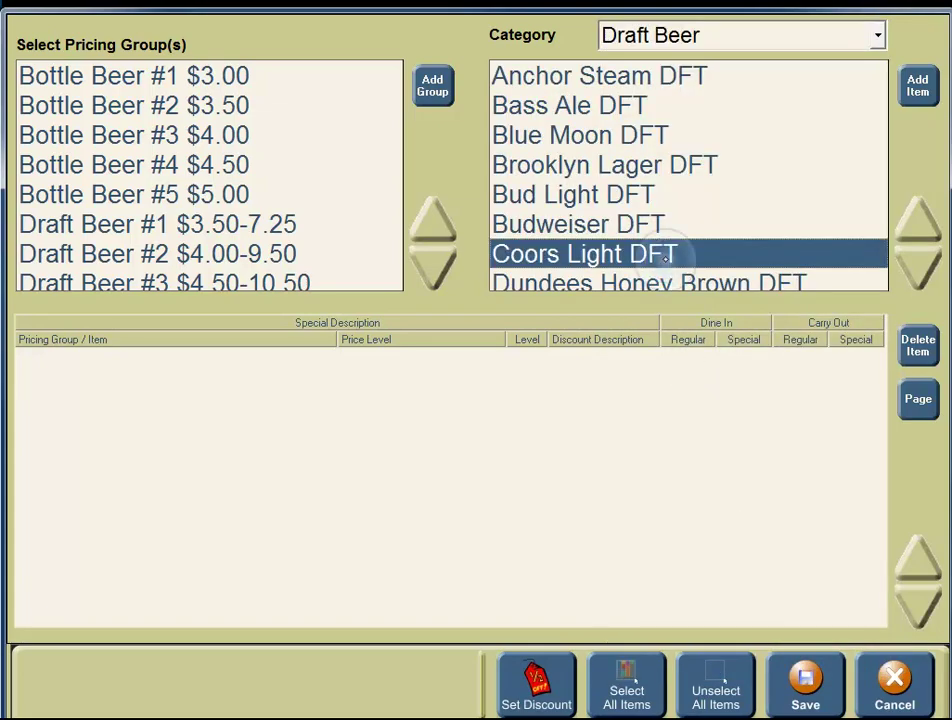
{"action": "left_click", "coordinate": [656, 193]}
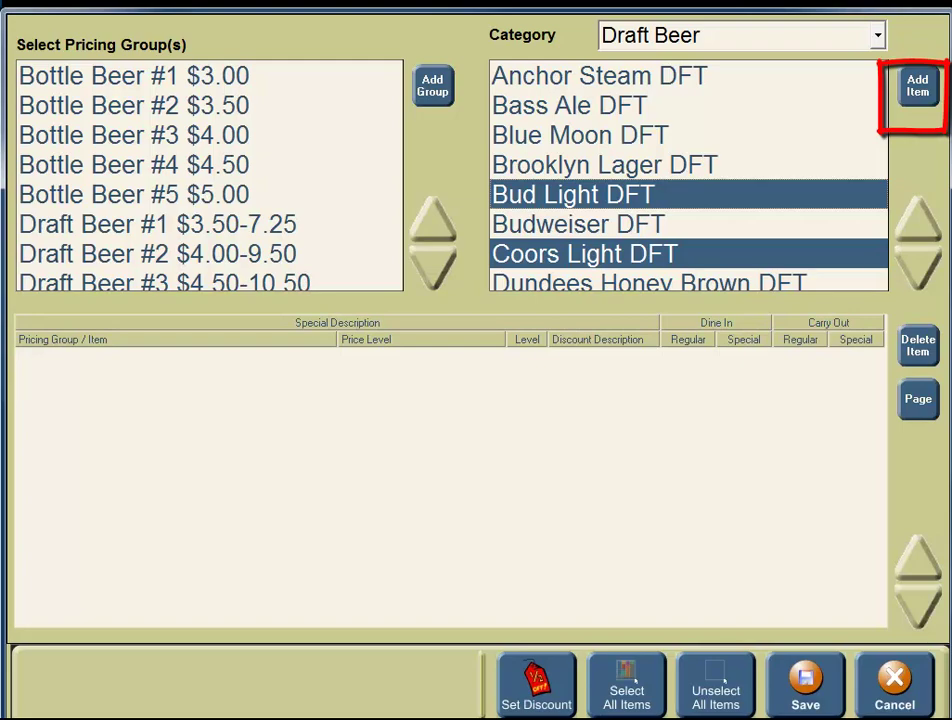
Step: Add Bud Light DFT and Coors Light DFT at the Pint price level, $3.50 each
{"action": "left_click", "coordinate": [918, 85]}
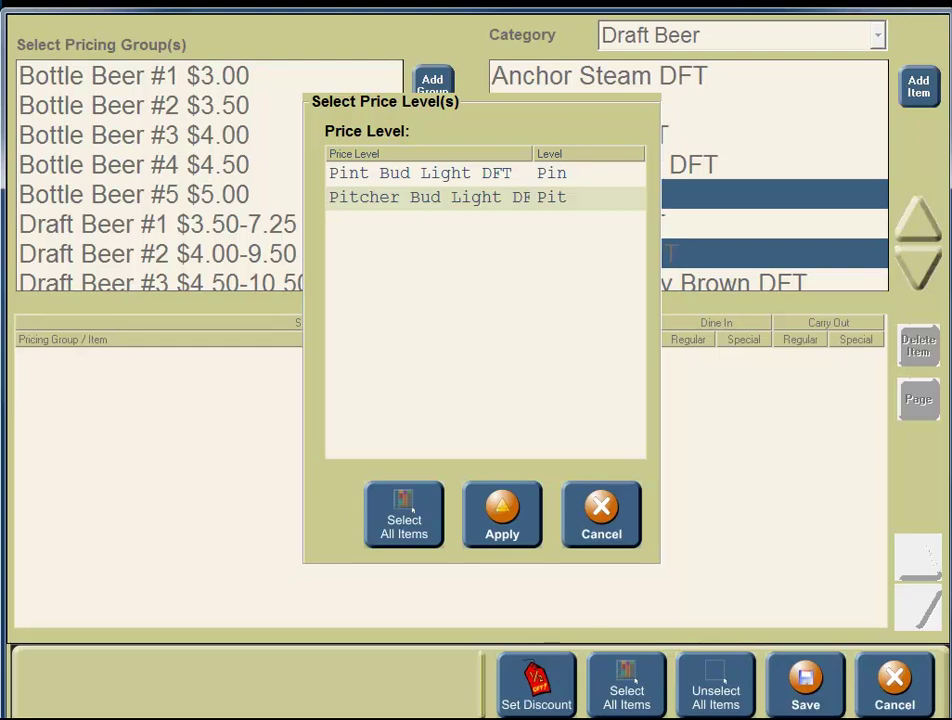
{"action": "left_click", "coordinate": [446, 175]}
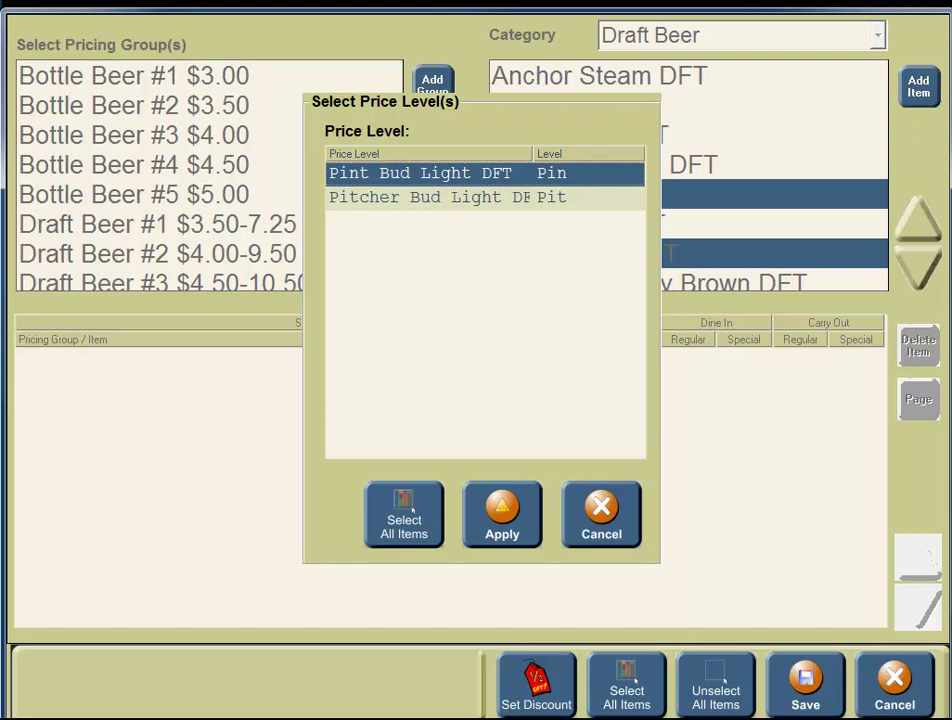
{"action": "left_click", "coordinate": [502, 520]}
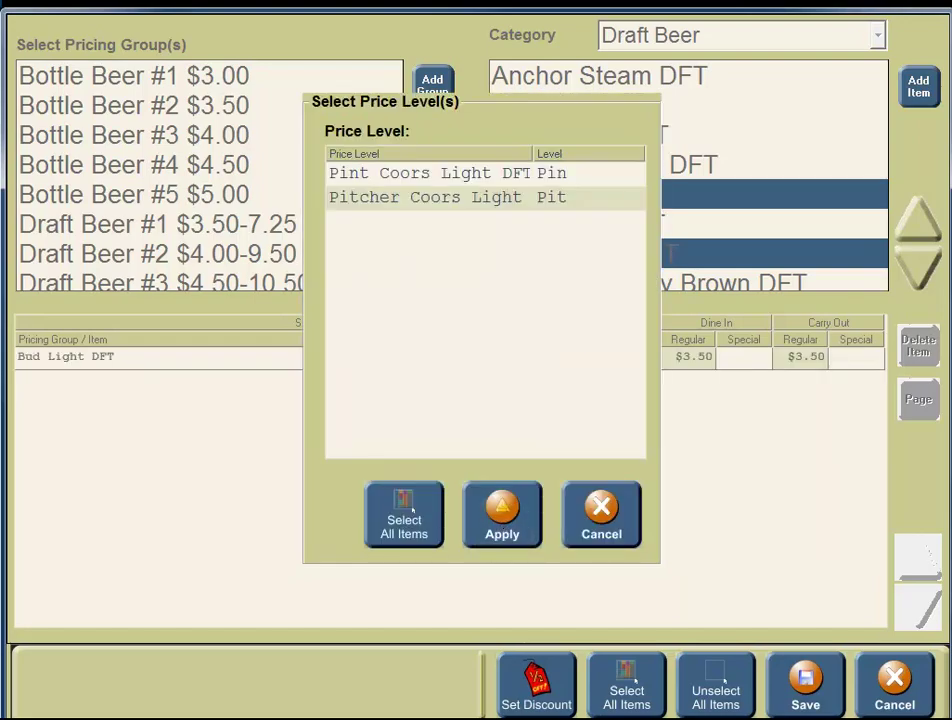
{"action": "left_click", "coordinate": [549, 173]}
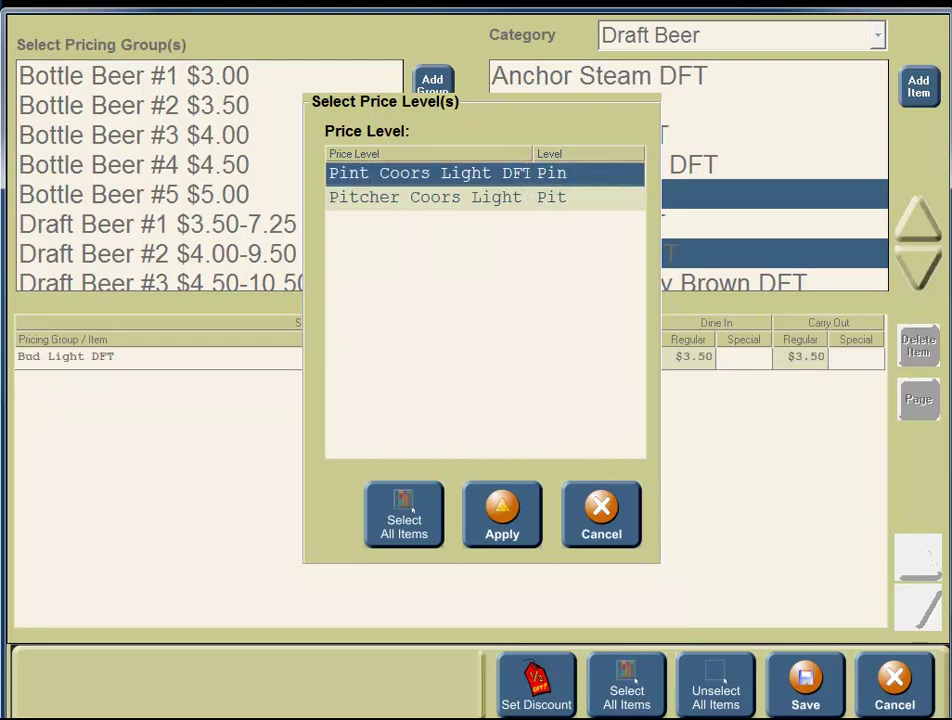
{"action": "left_click", "coordinate": [508, 512]}
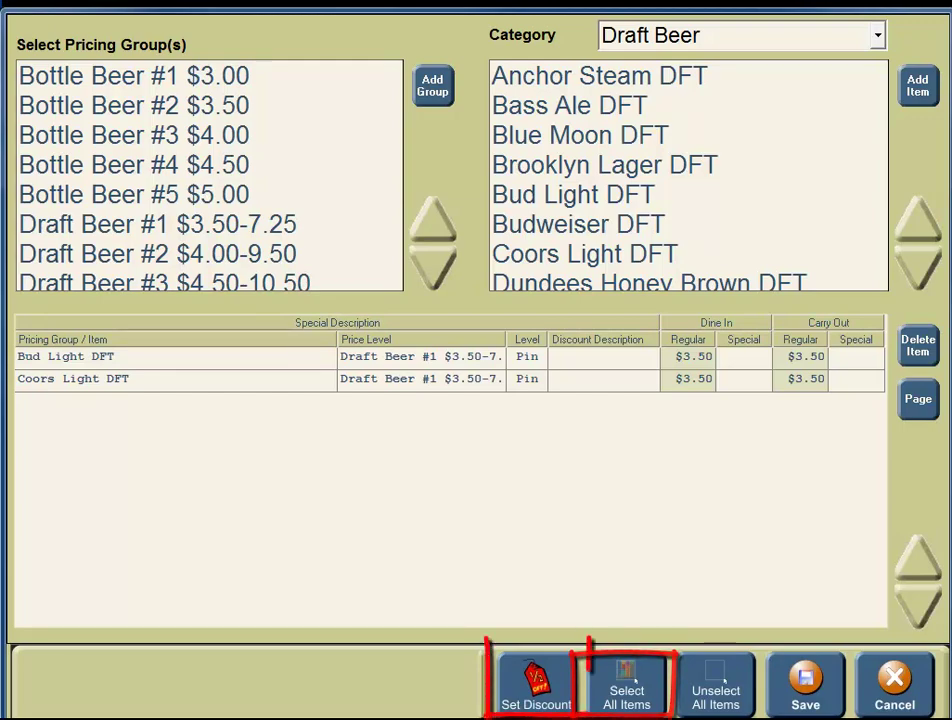
Step: Give both draft beer rows an Amount Off discount of $1.00
{"action": "left_click", "coordinate": [628, 688]}
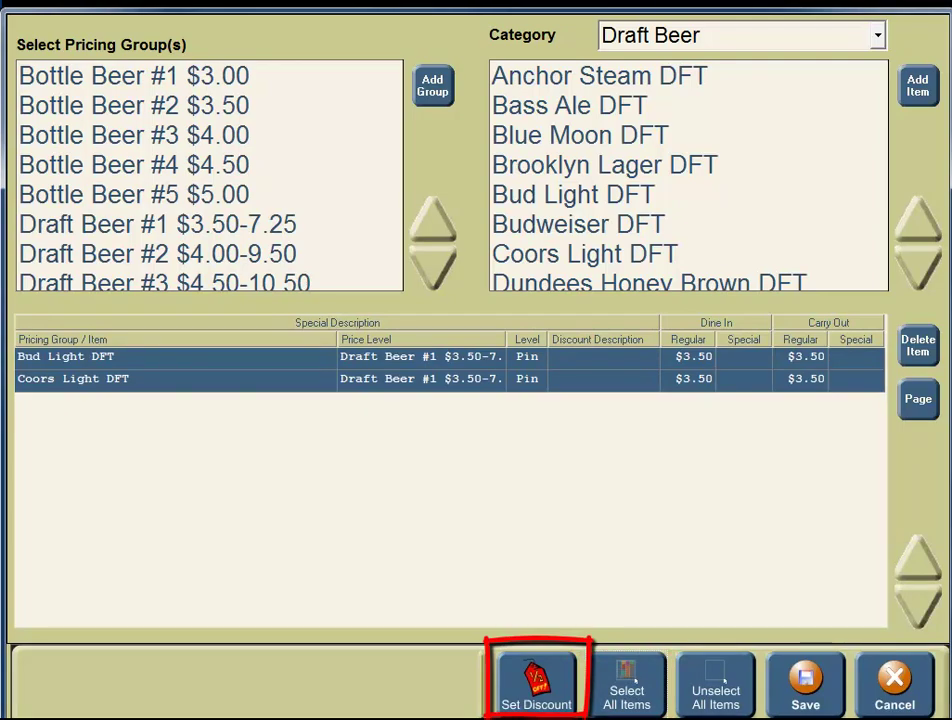
{"action": "left_click", "coordinate": [536, 685]}
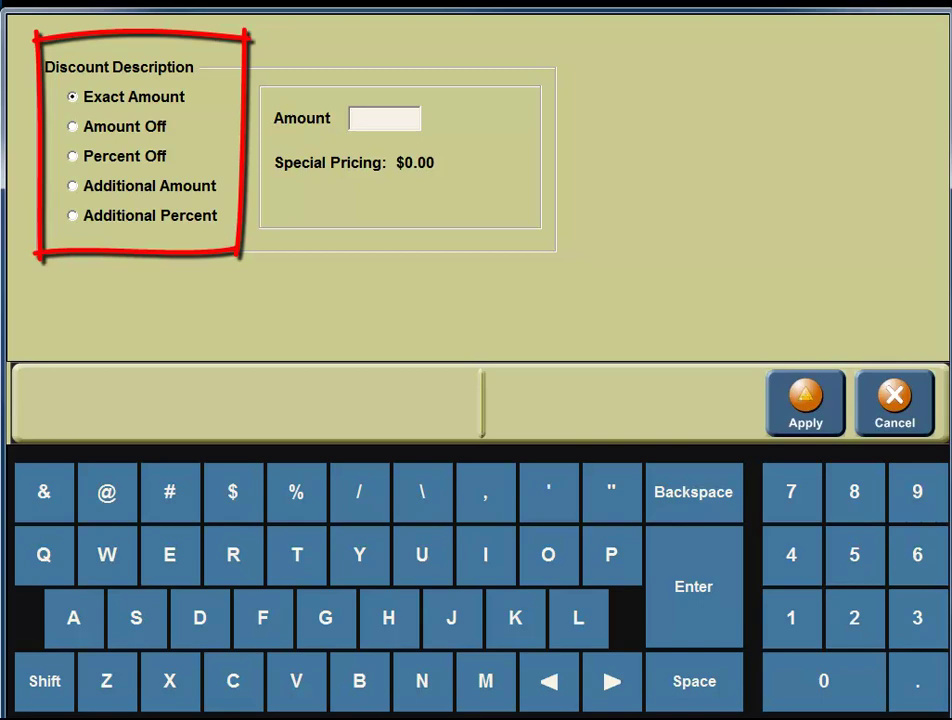
{"action": "left_click", "coordinate": [73, 127]}
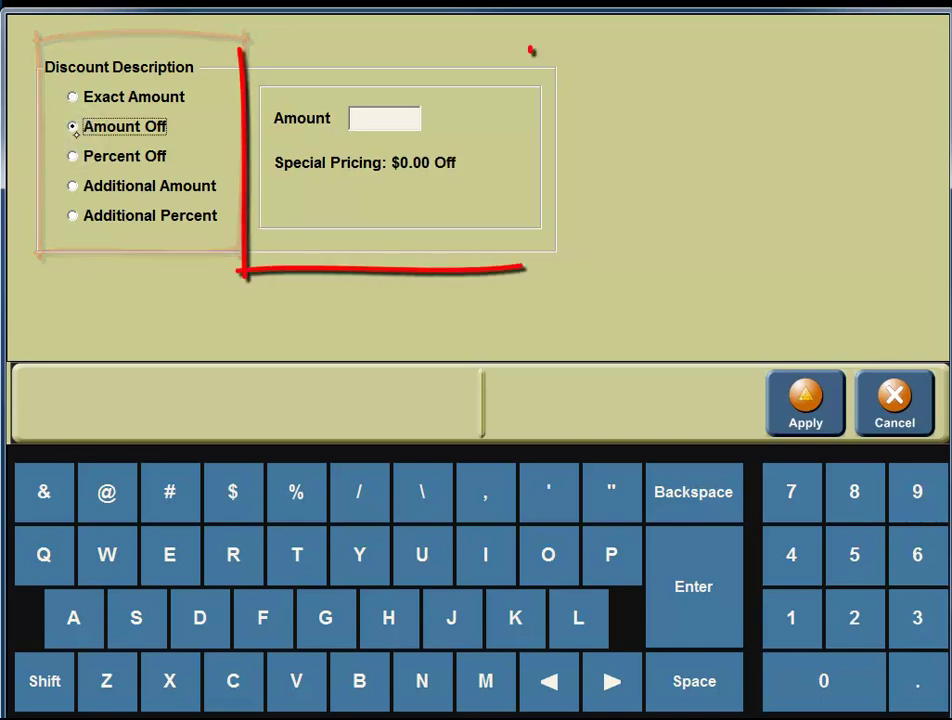
{"action": "left_click", "coordinate": [386, 118]}
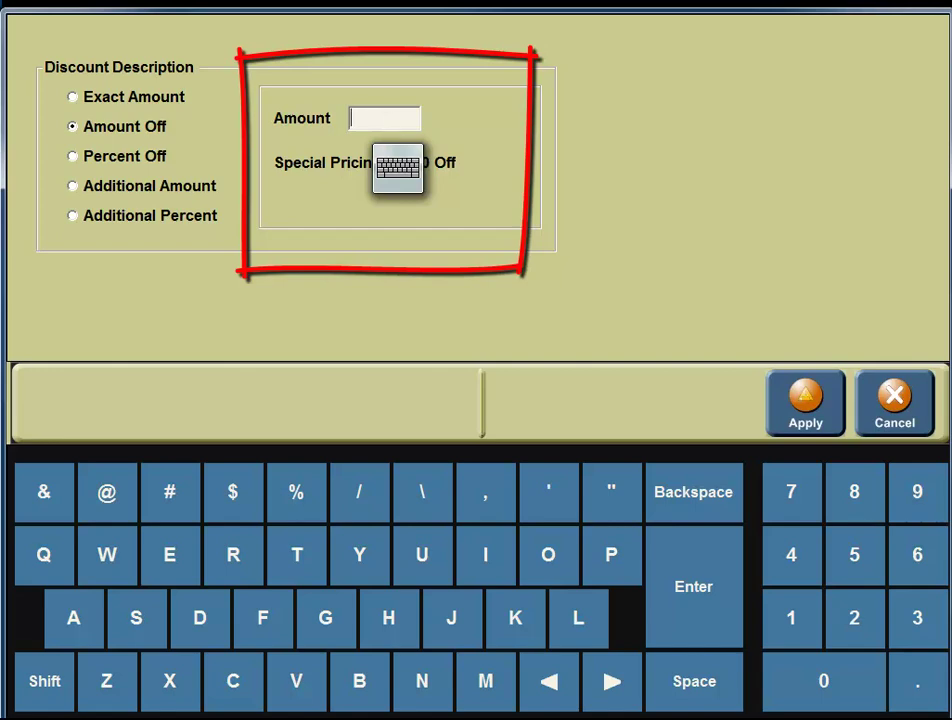
{"action": "left_click", "coordinate": [790, 617]}
{"action": "left_click", "coordinate": [917, 681]}
{"action": "left_click", "coordinate": [823, 681]}
{"action": "left_click", "coordinate": [823, 681]}
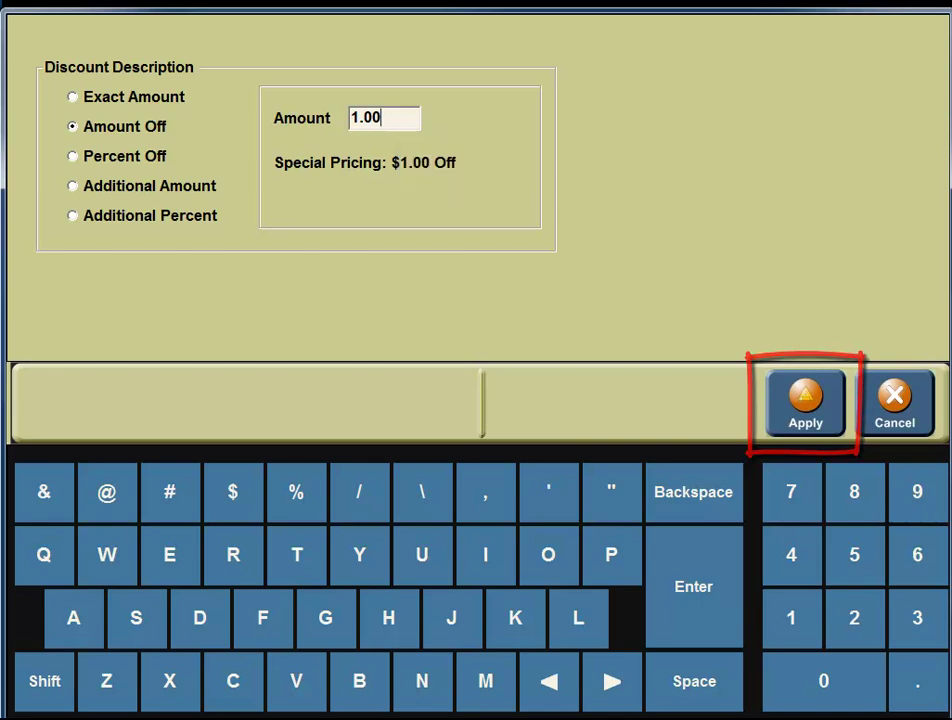
{"action": "left_click", "coordinate": [805, 400]}
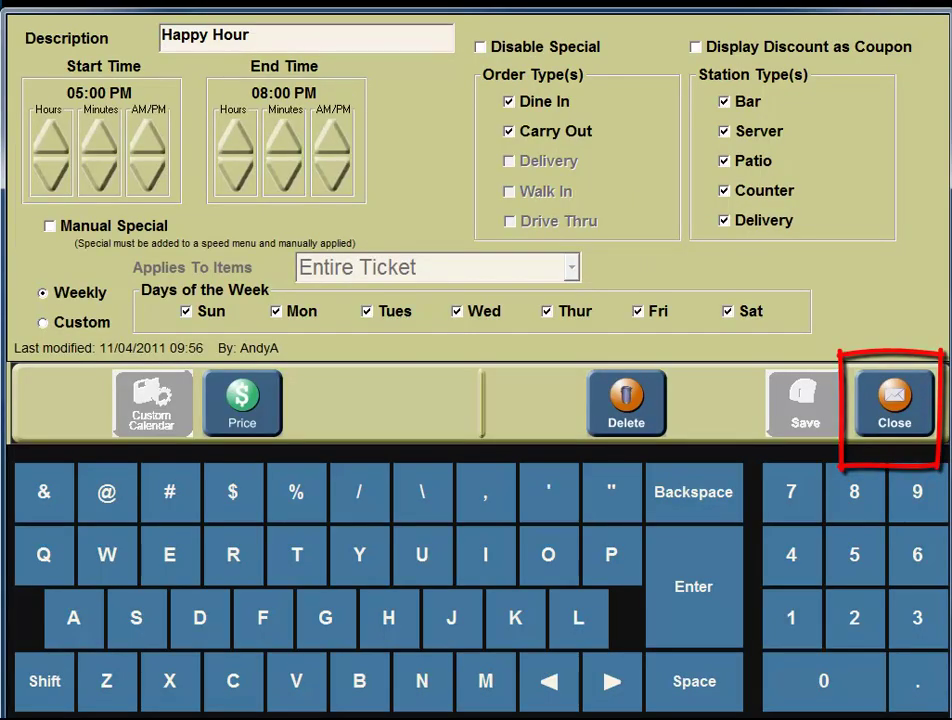
Step: Close the Happy Hour special and return to the Menu Management menu
{"action": "left_click", "coordinate": [894, 405]}
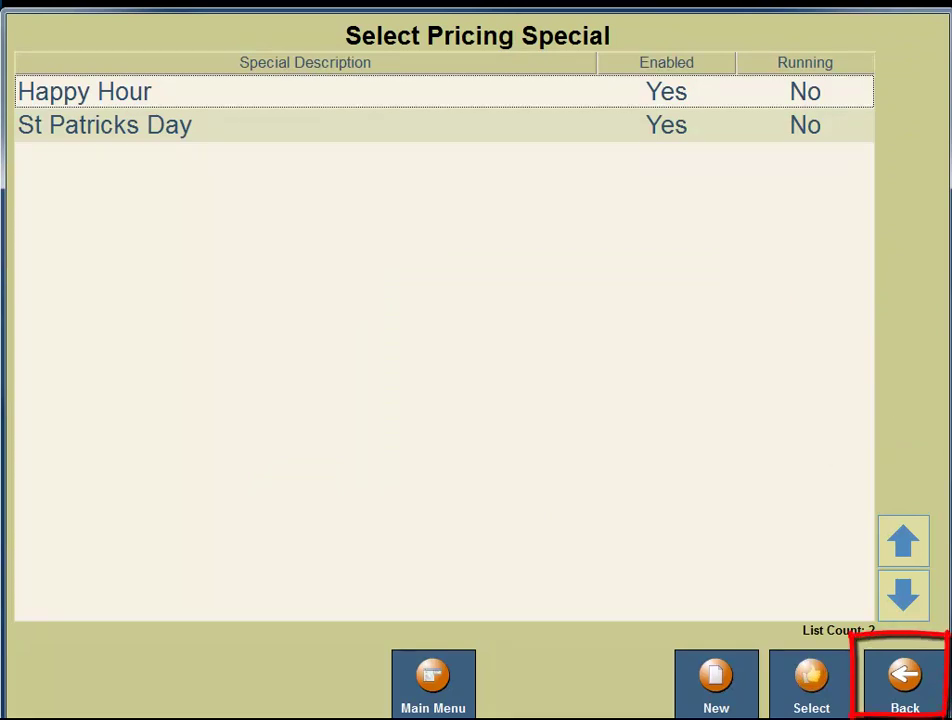
{"action": "left_click", "coordinate": [902, 695]}
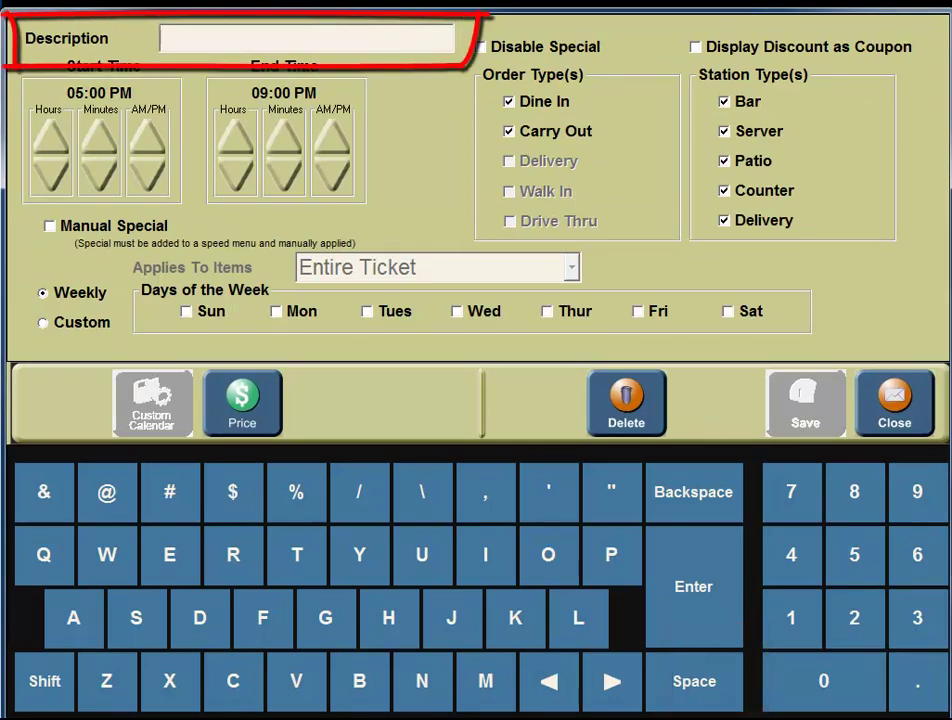
Step: Enter 'St. Patricks Day' as the new special's description
{"action": "left_click", "coordinate": [136, 617]}
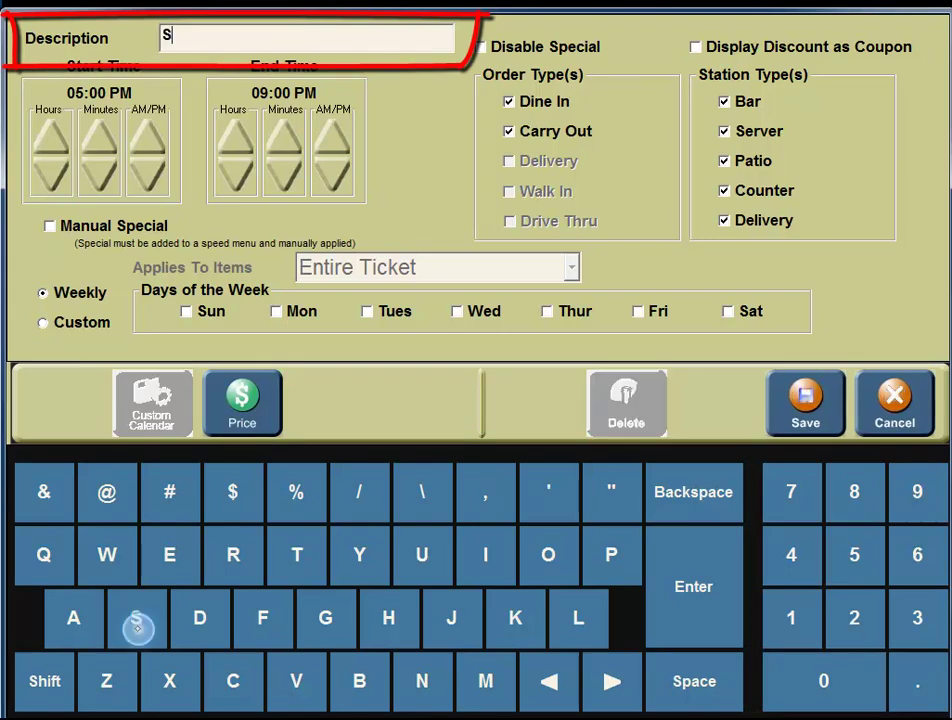
{"action": "left_click", "coordinate": [296, 554]}
{"action": "left_click", "coordinate": [917, 681]}
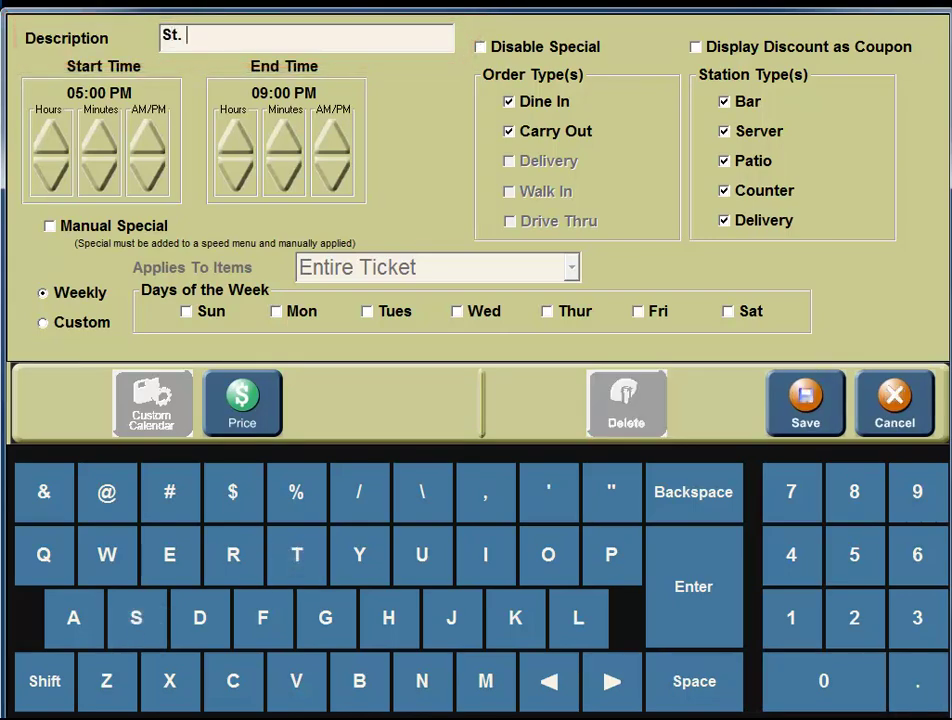
{"action": "left_click", "coordinate": [693, 681]}
{"action": "left_click", "coordinate": [608, 560]}
{"action": "left_click", "coordinate": [73, 617]}
{"action": "left_click", "coordinate": [296, 554]}
{"action": "left_click", "coordinate": [233, 554]}
{"action": "left_click", "coordinate": [485, 554]}
{"action": "left_click", "coordinate": [233, 681]}
{"action": "left_click", "coordinate": [515, 617]}
{"action": "left_click", "coordinate": [136, 617]}
{"action": "left_click", "coordinate": [705, 688]}
{"action": "left_click", "coordinate": [200, 617]}
{"action": "left_click", "coordinate": [73, 617]}
{"action": "left_click", "coordinate": [359, 554]}
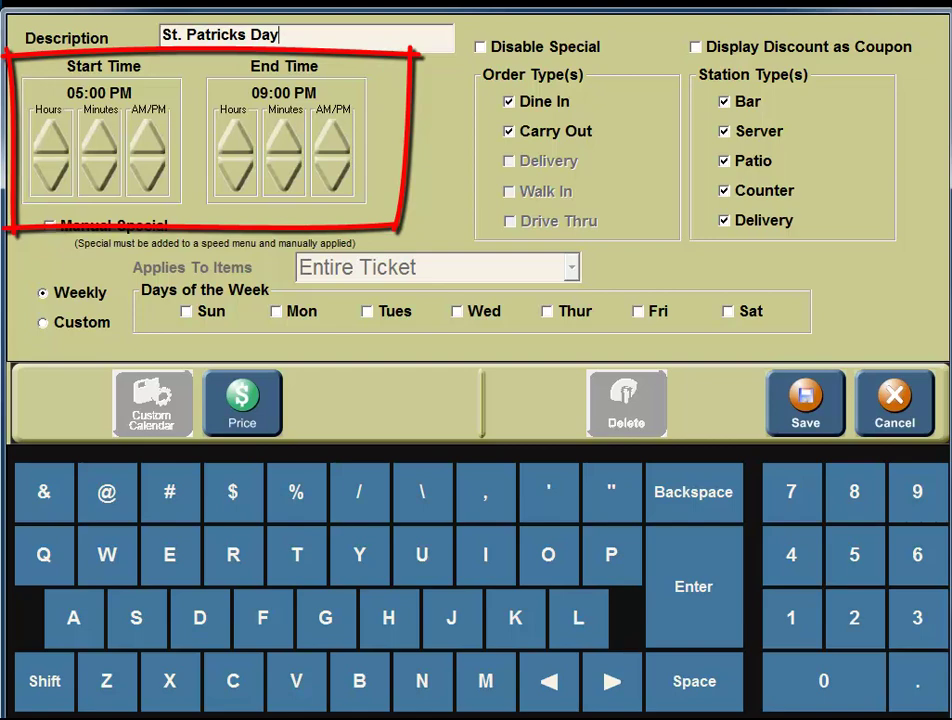
Step: Set the special to run 11:00 AM to 01:00 AM on a Custom schedule
{"action": "left_click", "coordinate": [51, 136]}
{"action": "left_click", "coordinate": [51, 136]}
{"action": "left_click", "coordinate": [51, 136]}
{"action": "left_click", "coordinate": [51, 136]}
{"action": "left_click", "coordinate": [51, 136]}
{"action": "left_click", "coordinate": [51, 135]}
{"action": "left_click", "coordinate": [147, 136]}
{"action": "left_click", "coordinate": [229, 134]}
{"action": "left_click", "coordinate": [230, 134]}
{"action": "left_click", "coordinate": [230, 134]}
{"action": "left_click", "coordinate": [231, 136]}
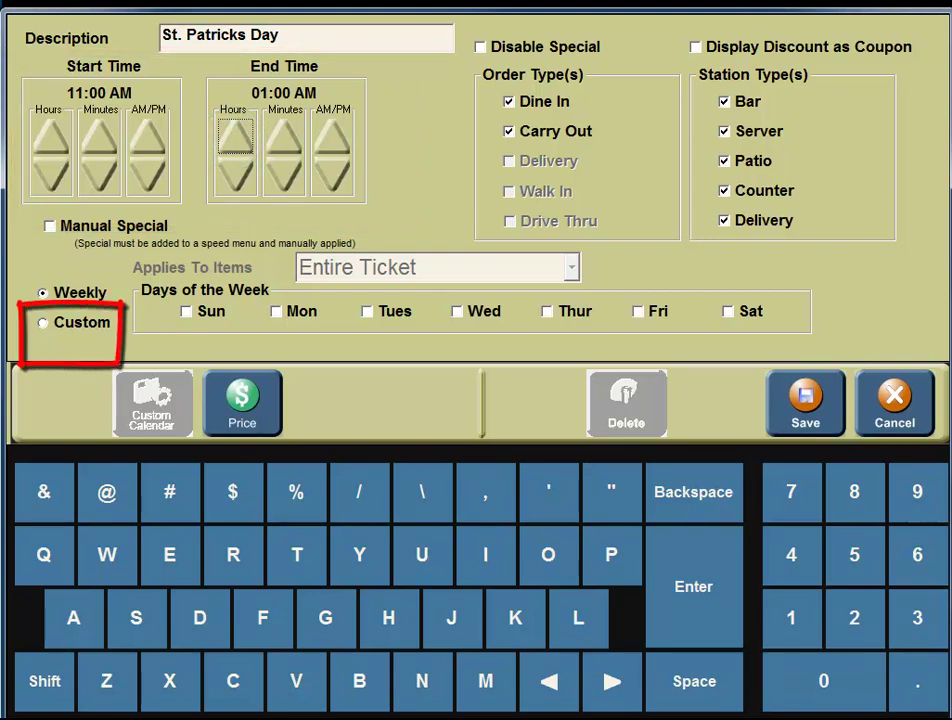
{"action": "left_click", "coordinate": [42, 322]}
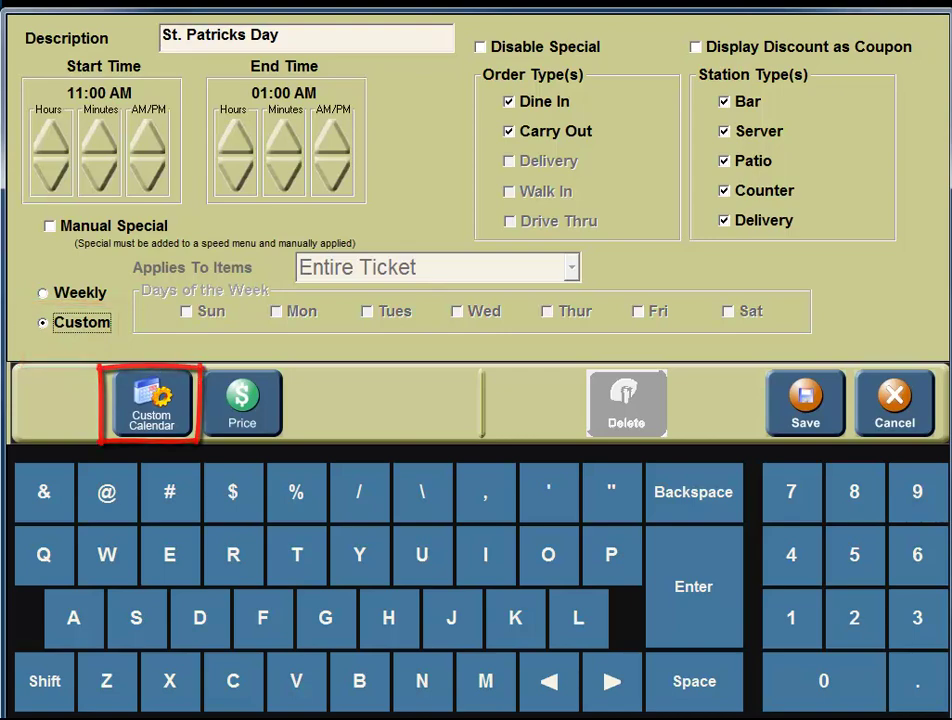
{"action": "left_click", "coordinate": [152, 398]}
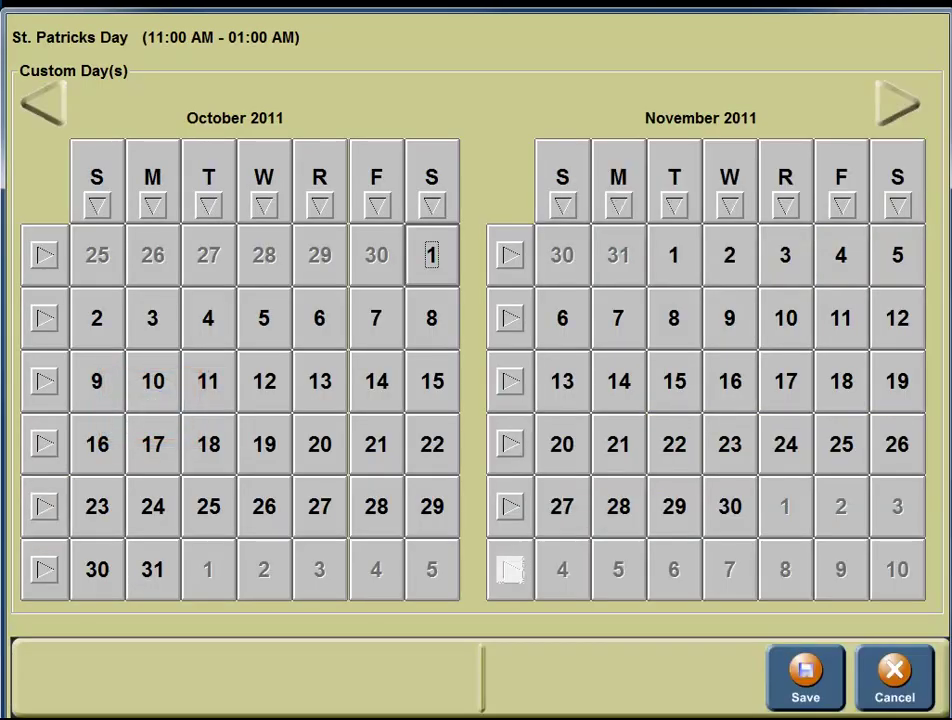
Step: Advance the calendar to March 2012 and mark March 17 and 18 as special days
{"action": "left_click", "coordinate": [889, 103]}
{"action": "left_click", "coordinate": [887, 104]}
{"action": "left_click", "coordinate": [887, 104]}
{"action": "left_click", "coordinate": [887, 104]}
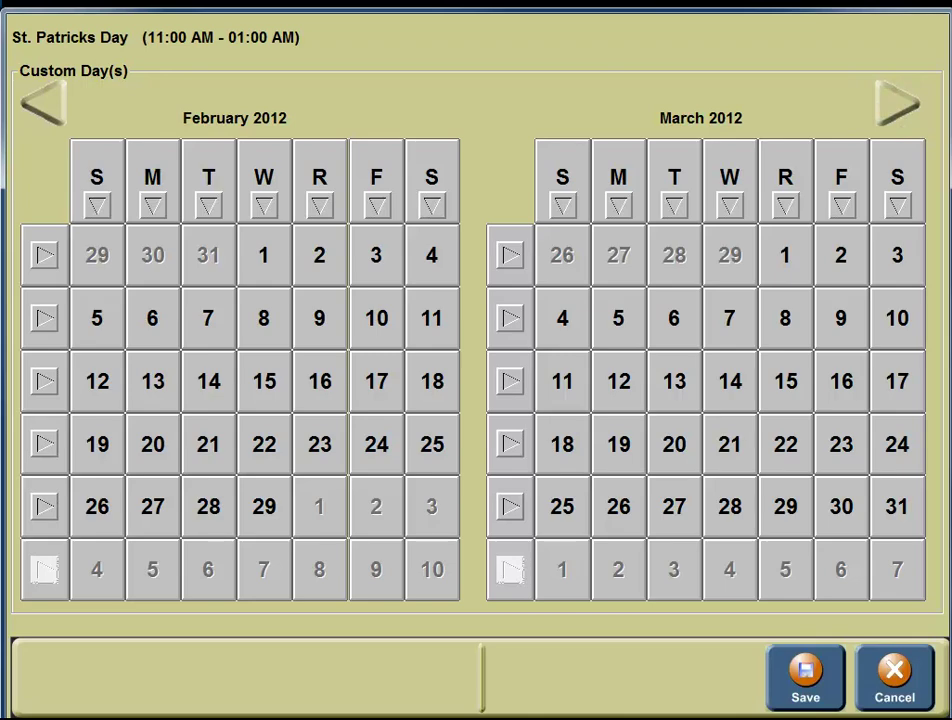
{"action": "left_click", "coordinate": [897, 381]}
{"action": "left_click", "coordinate": [562, 443]}
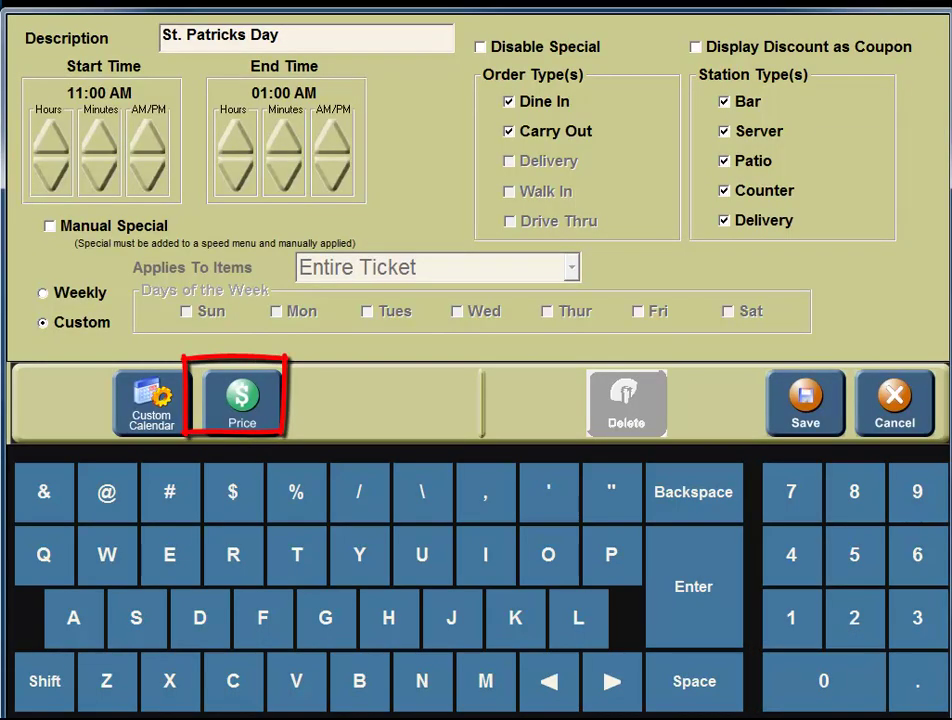
Step: Add Guinness DFT from Draft Beer to the special at both Pint and Pitcher price levels
{"action": "left_click", "coordinate": [246, 398]}
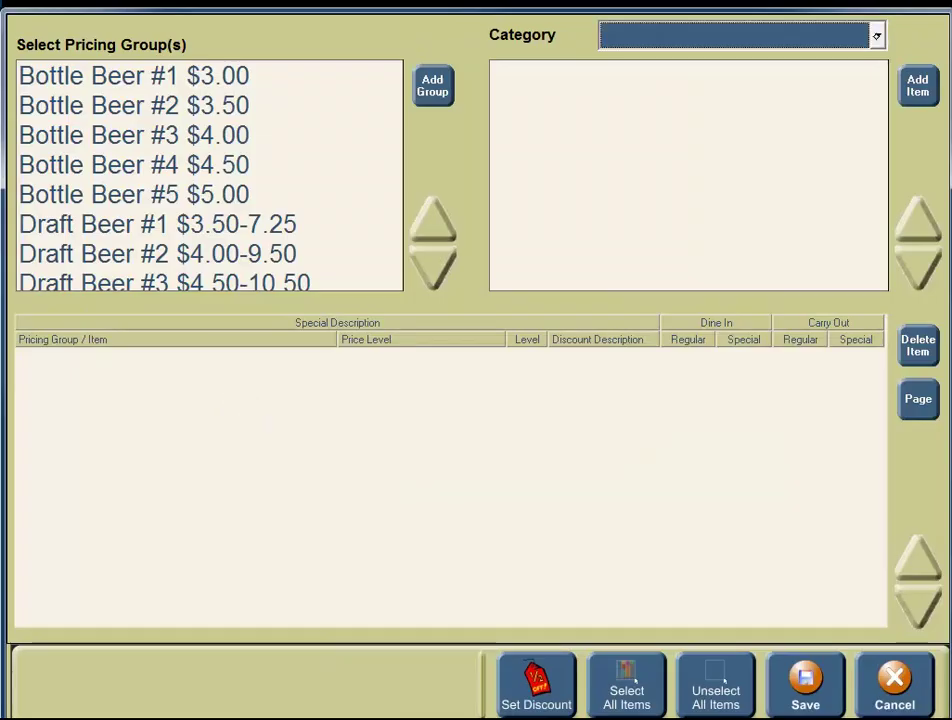
{"action": "left_click", "coordinate": [874, 35]}
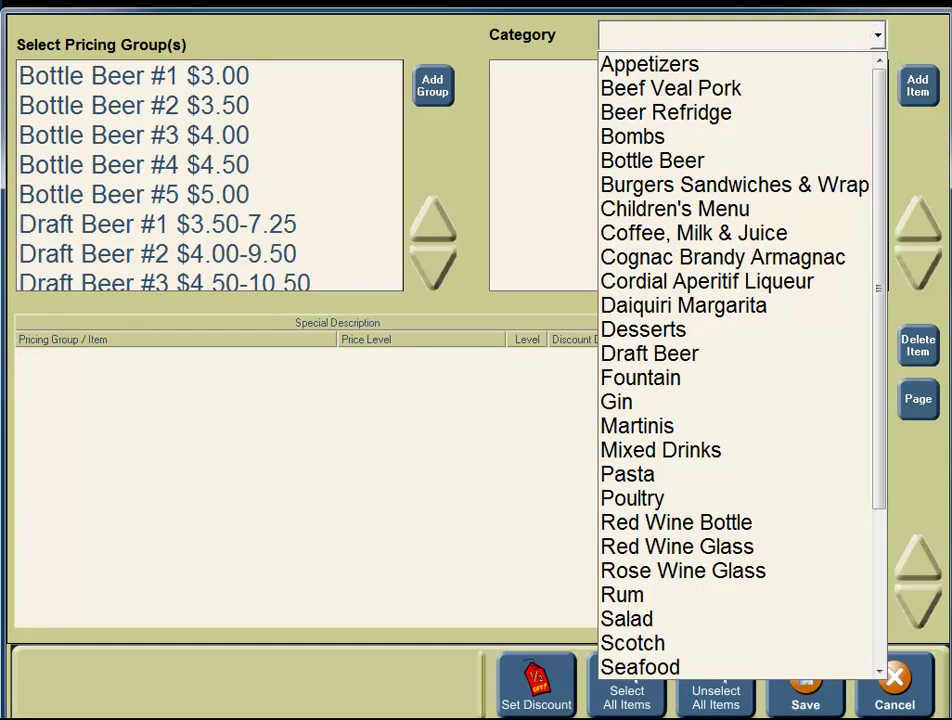
{"action": "left_click", "coordinate": [700, 356]}
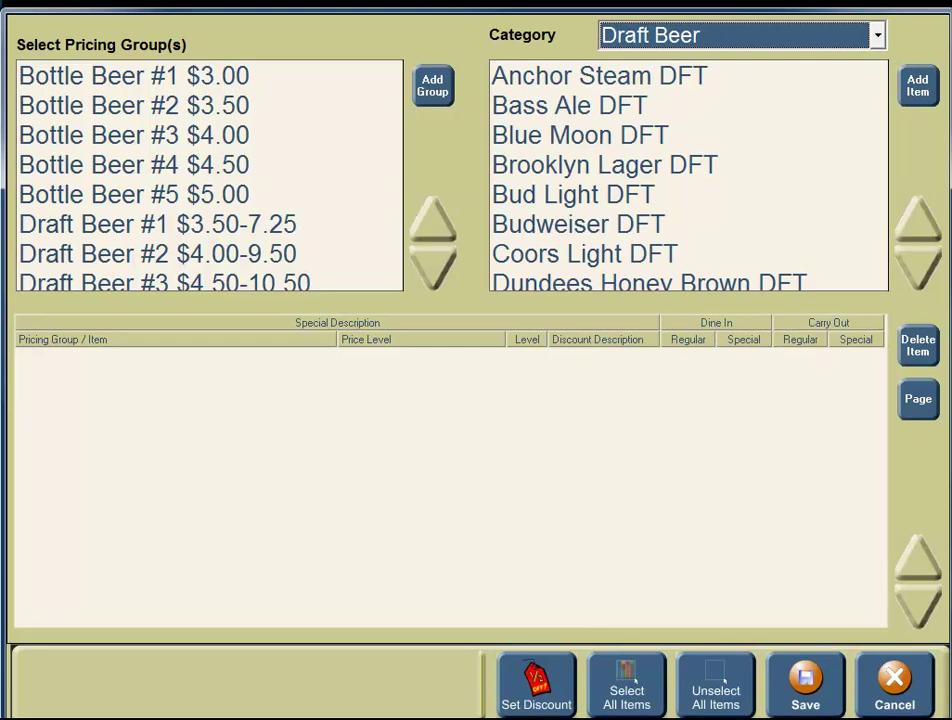
{"action": "left_click", "coordinate": [918, 262]}
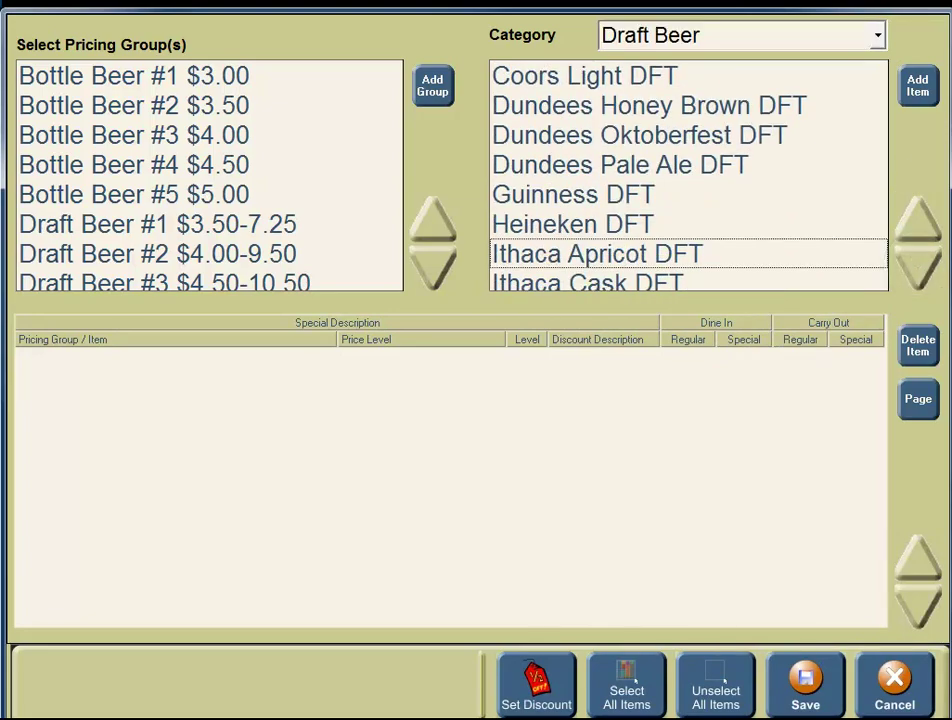
{"action": "left_click", "coordinate": [633, 199]}
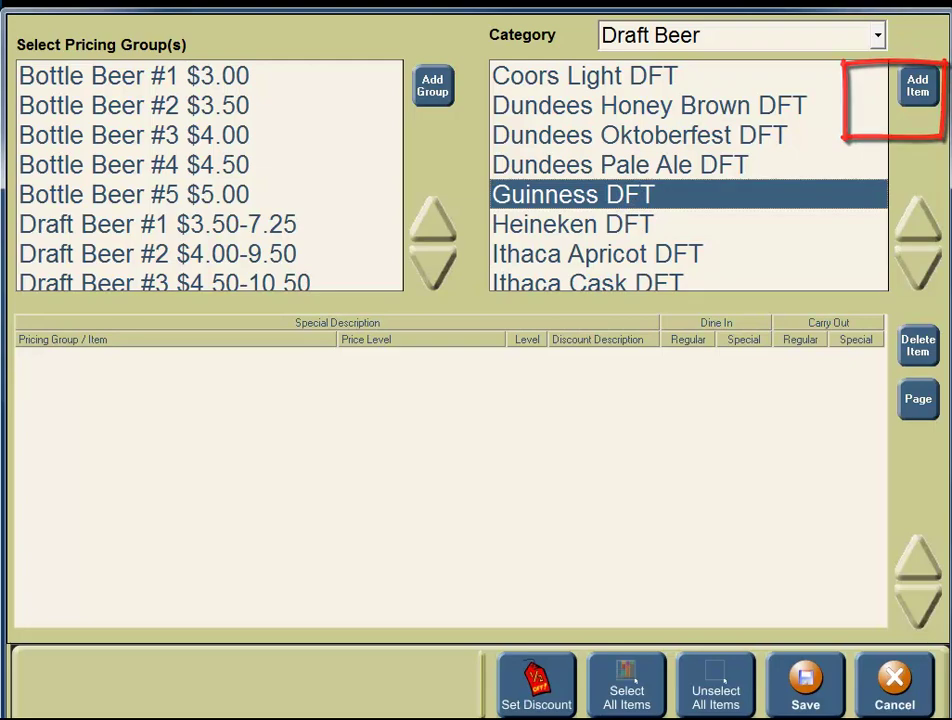
{"action": "left_click", "coordinate": [918, 86]}
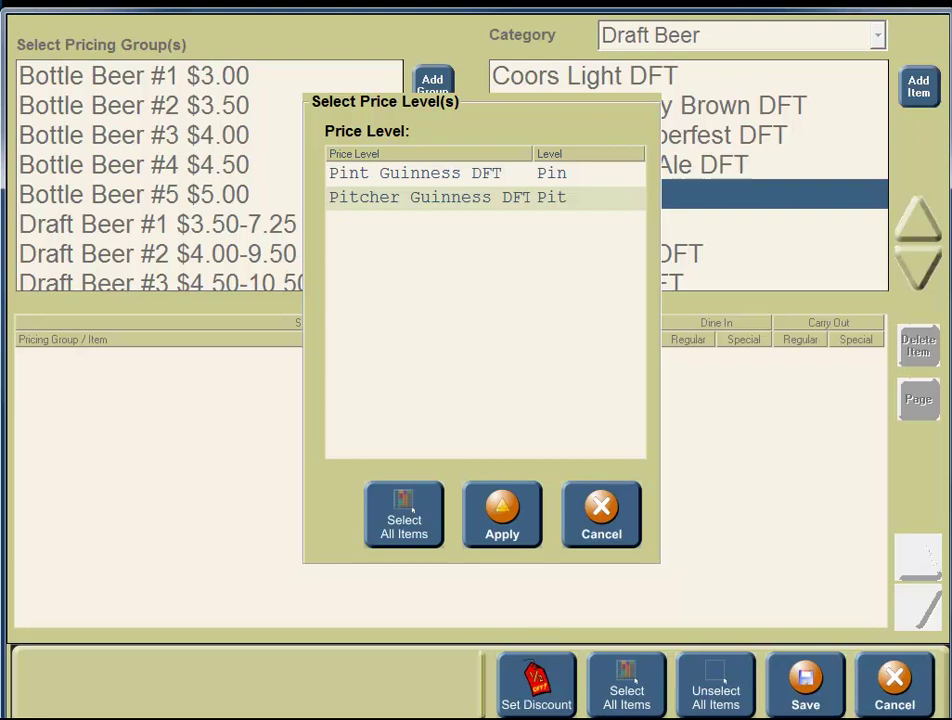
{"action": "left_click", "coordinate": [405, 513]}
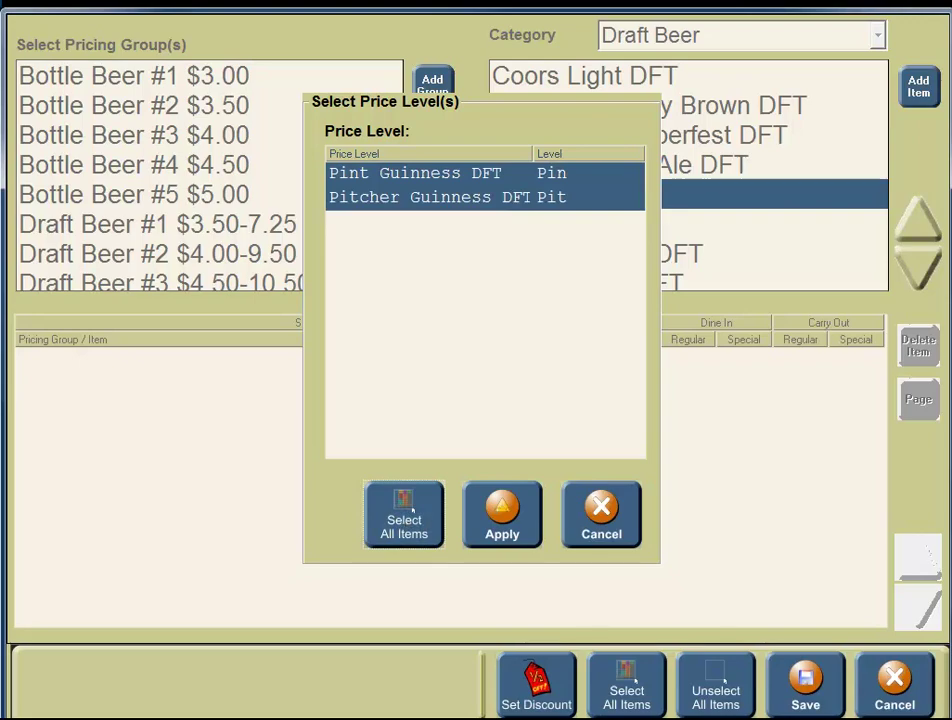
{"action": "left_click", "coordinate": [502, 513]}
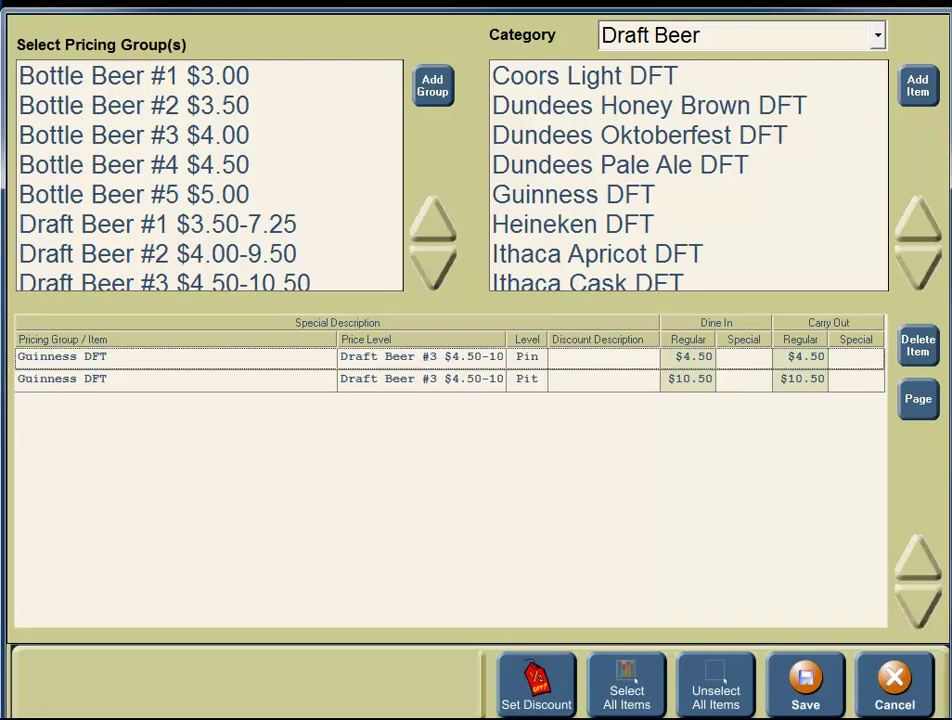
Step: Add the Nutty Irishman shot from Shots, then select both Guinness DFT rows
{"action": "left_click", "coordinate": [877, 35]}
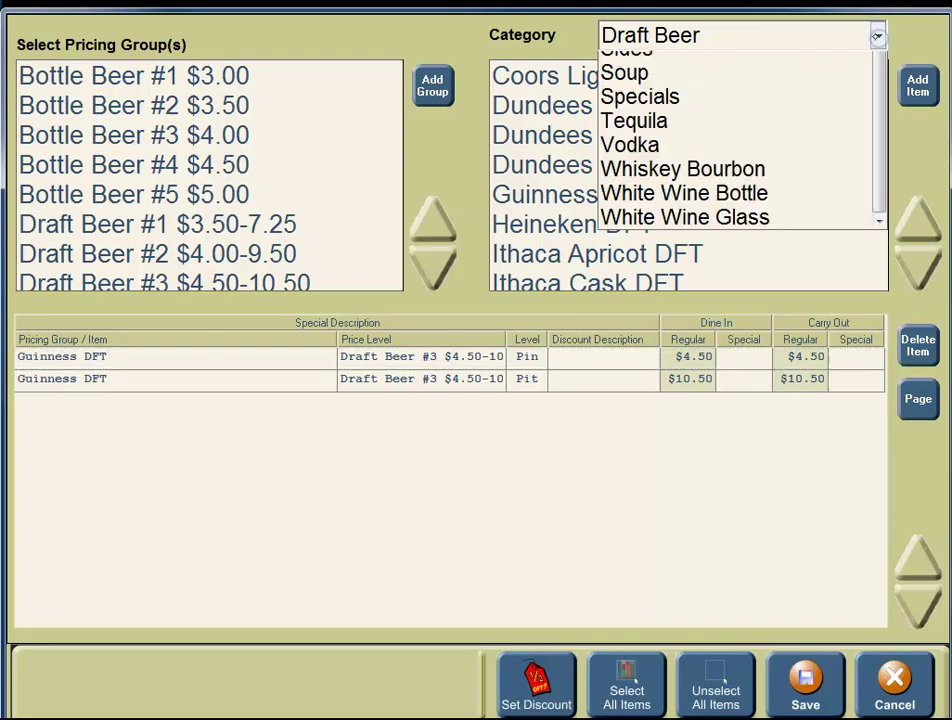
{"action": "left_click", "coordinate": [659, 478]}
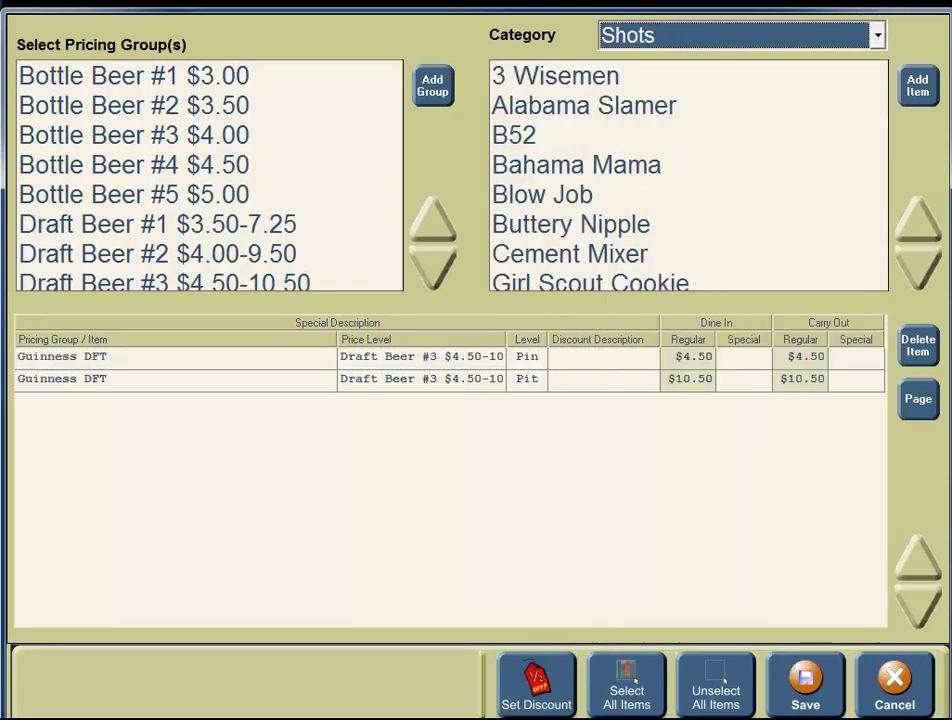
{"action": "left_click", "coordinate": [921, 266]}
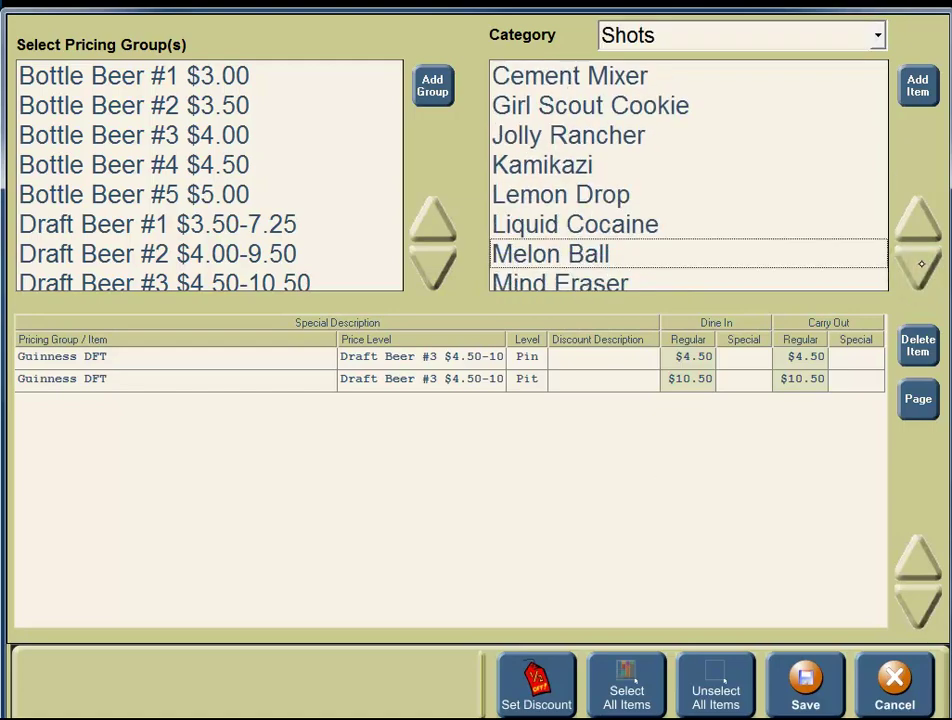
{"action": "left_click", "coordinate": [921, 266]}
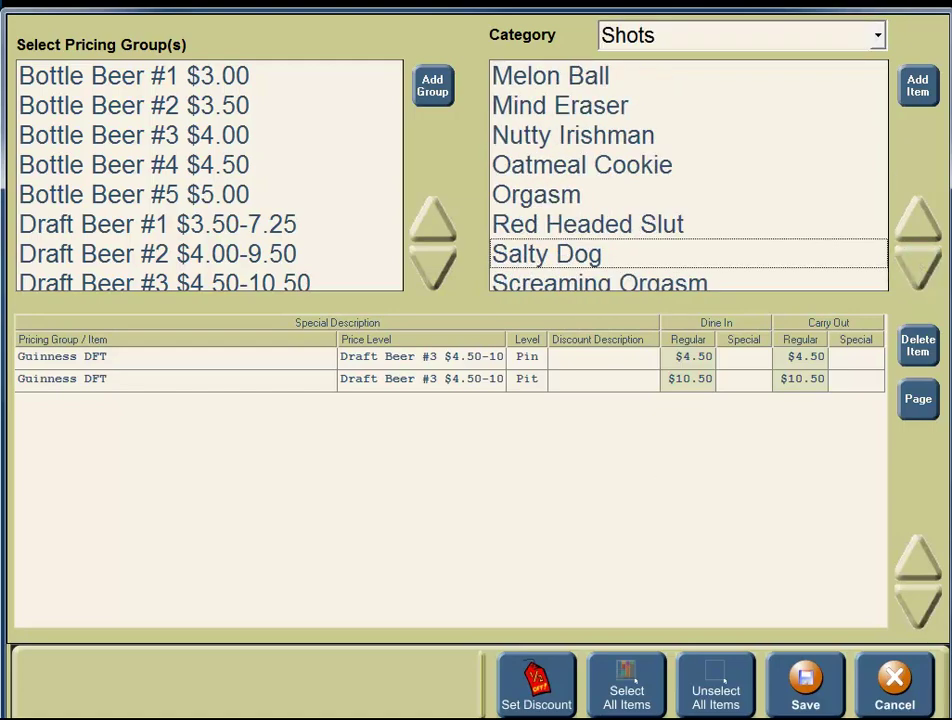
{"action": "left_click", "coordinate": [648, 138]}
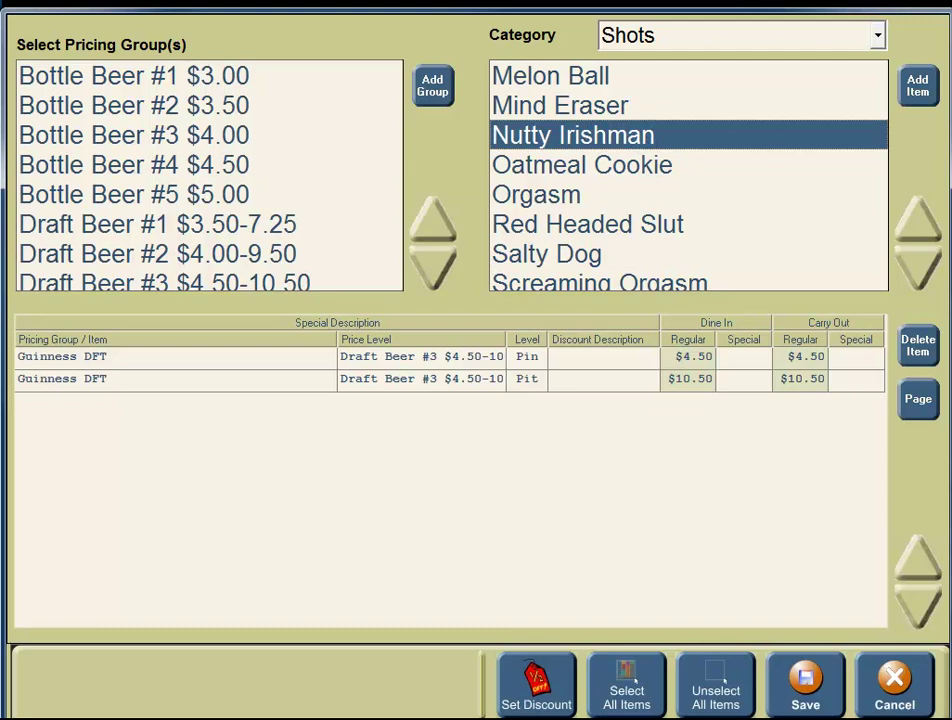
{"action": "left_click", "coordinate": [918, 85]}
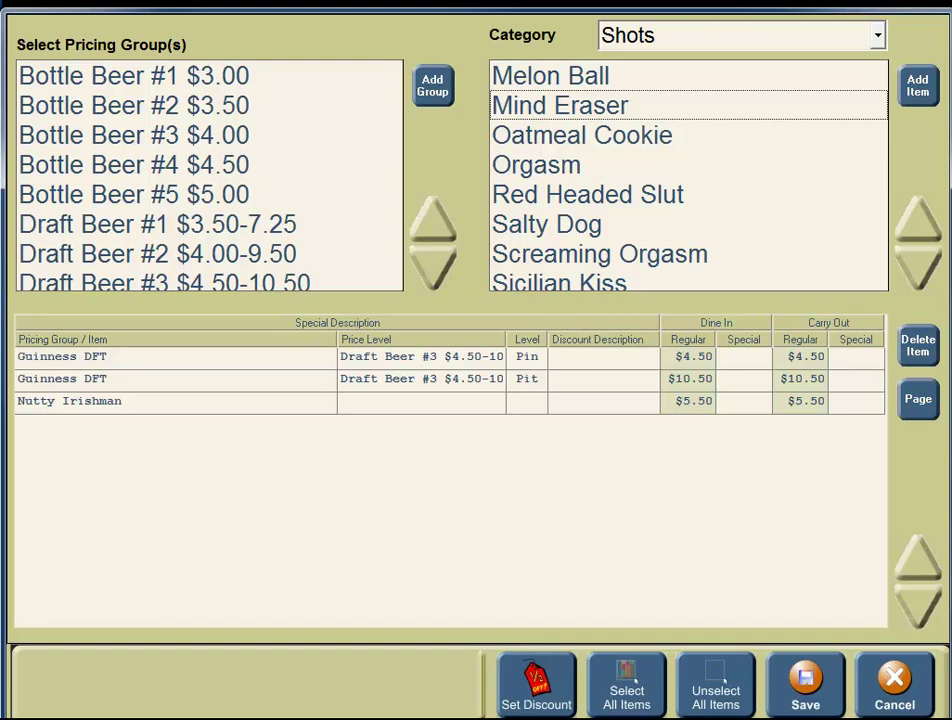
{"action": "left_click", "coordinate": [436, 359]}
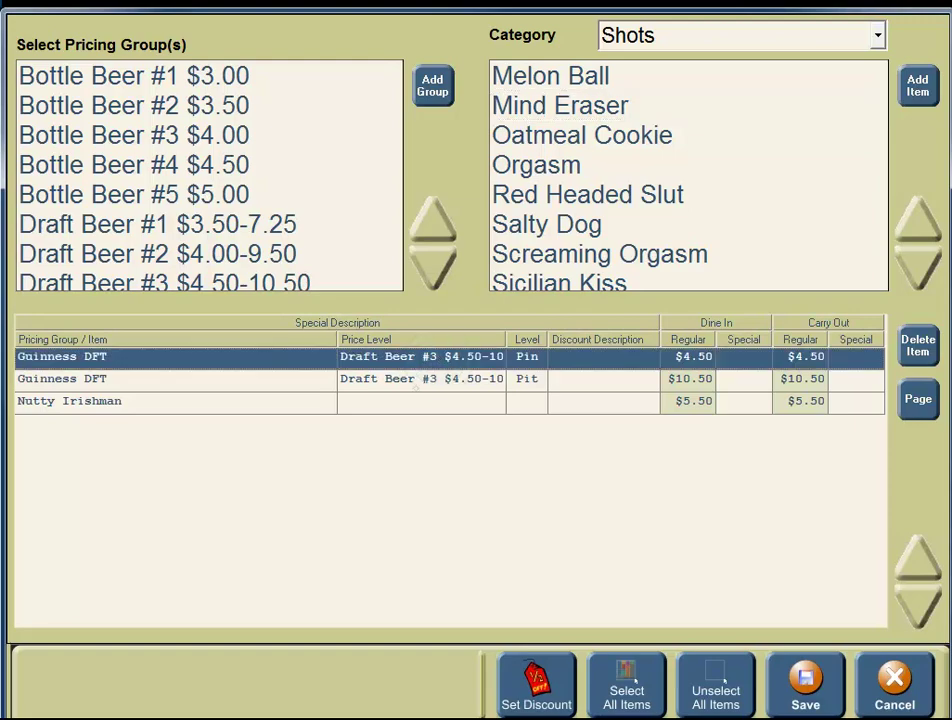
{"action": "left_click", "coordinate": [416, 384]}
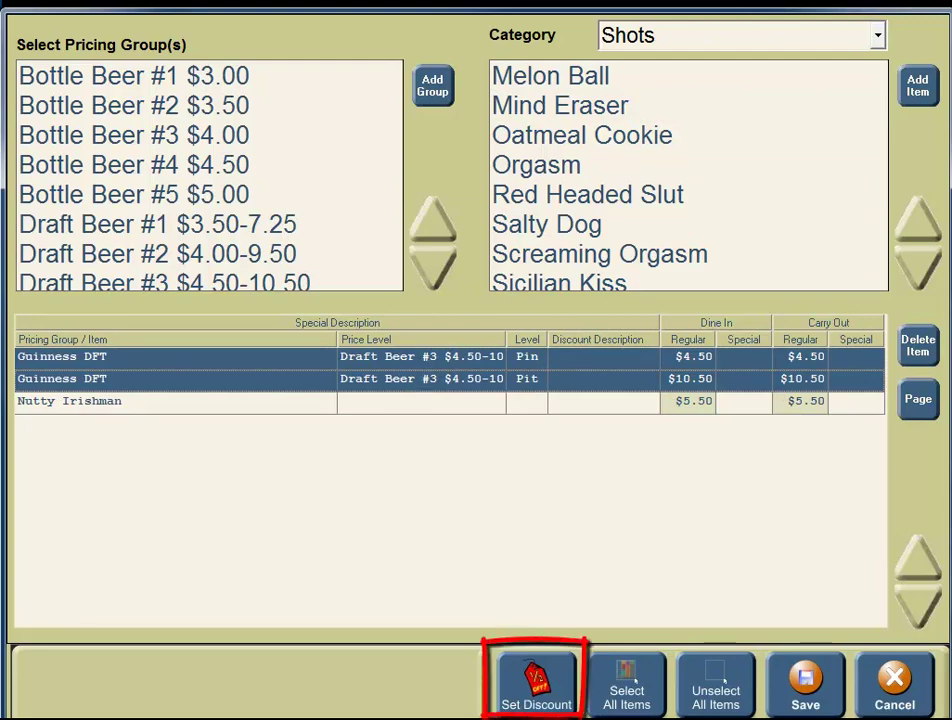
Step: Apply a 2.00 Amount Off discount to the selected Guinness DFT pint and pitcher rows
{"action": "left_click", "coordinate": [536, 680]}
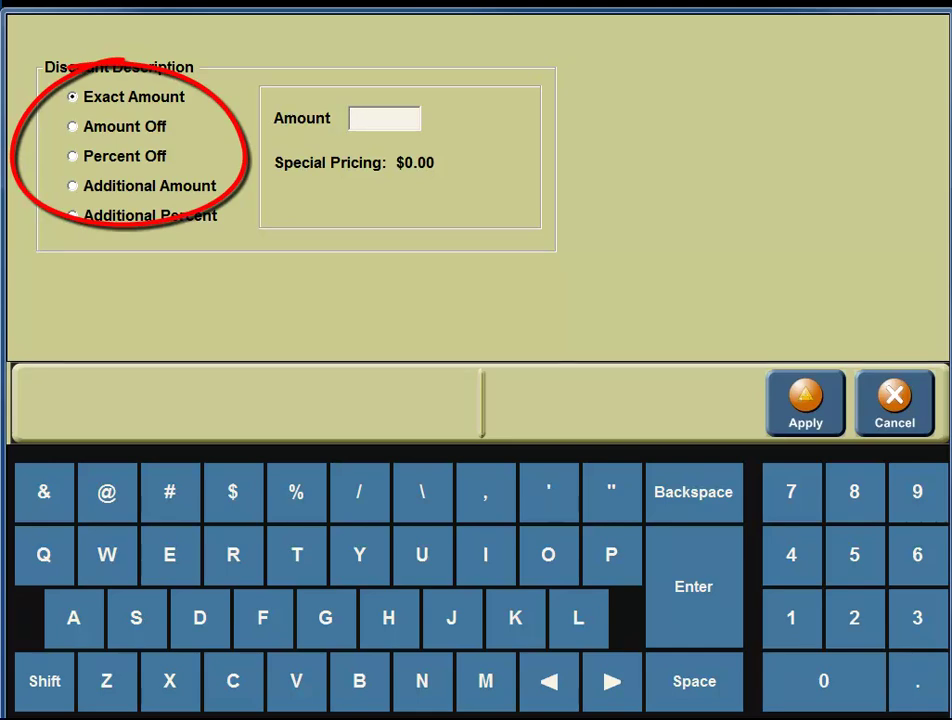
{"action": "left_click", "coordinate": [120, 126]}
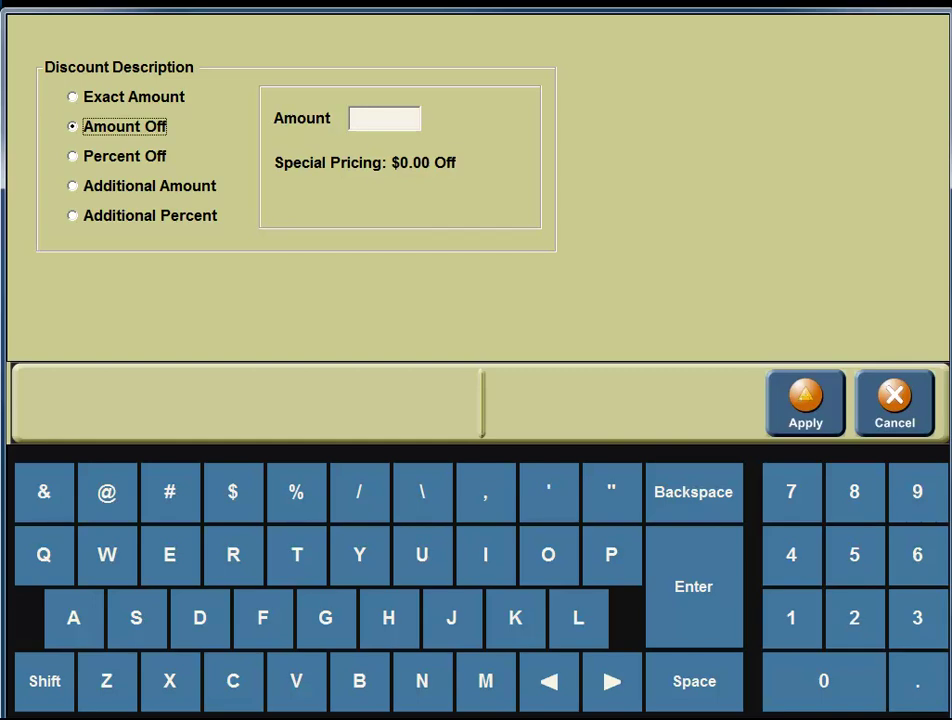
{"action": "left_click", "coordinate": [854, 617]}
{"action": "left_click", "coordinate": [917, 681]}
{"action": "left_click", "coordinate": [818, 690]}
{"action": "left_click", "coordinate": [818, 690]}
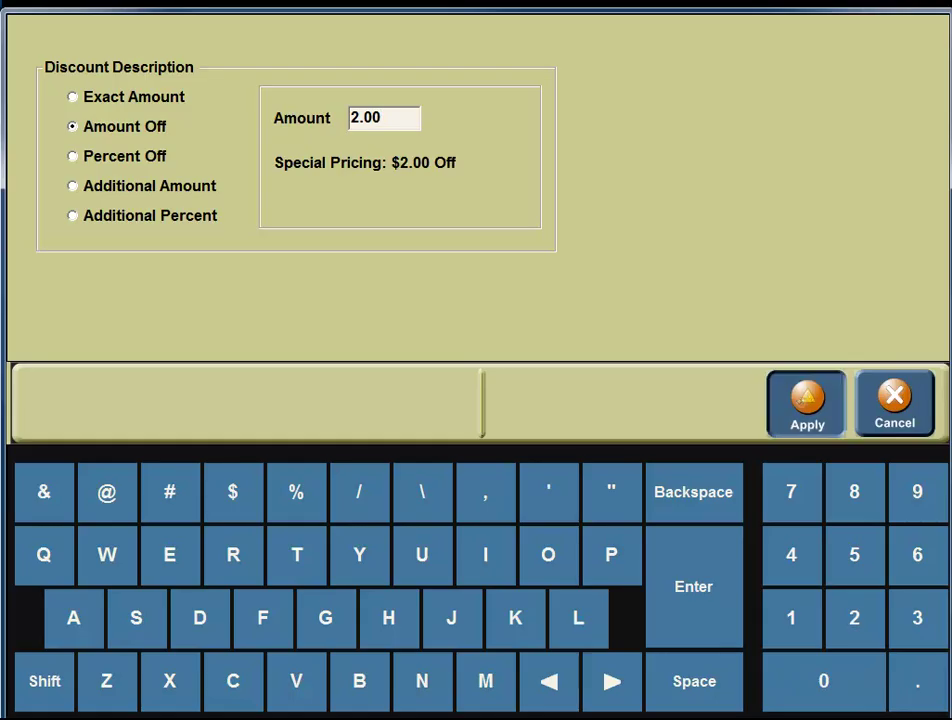
{"action": "left_click", "coordinate": [800, 400]}
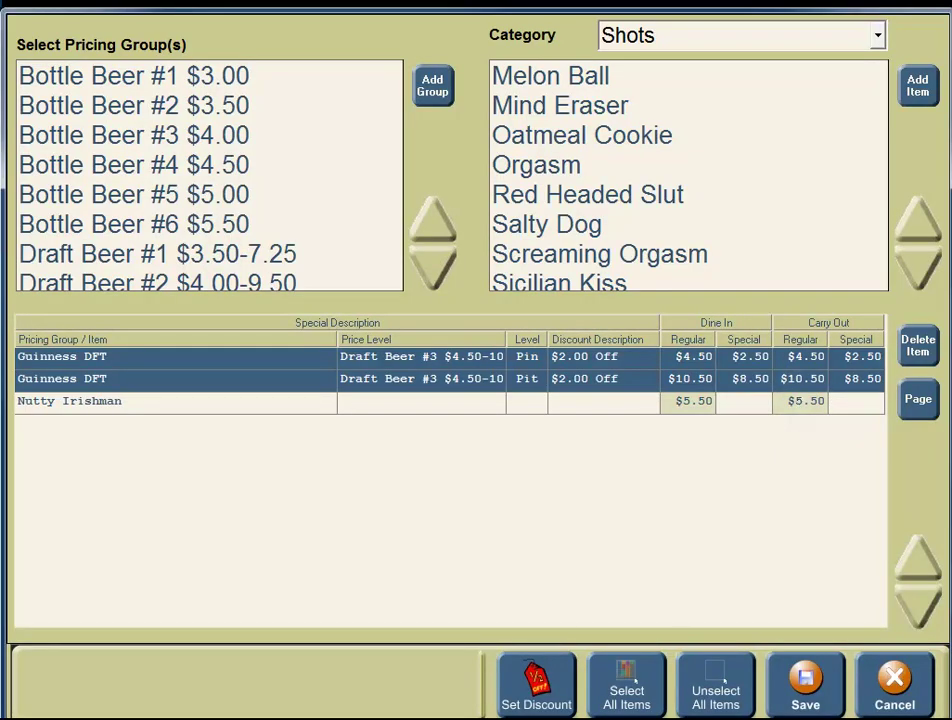
Step: Deselect both Guinness DFT rows and select the Nutty Irishman row instead
{"action": "left_click", "coordinate": [419, 360]}
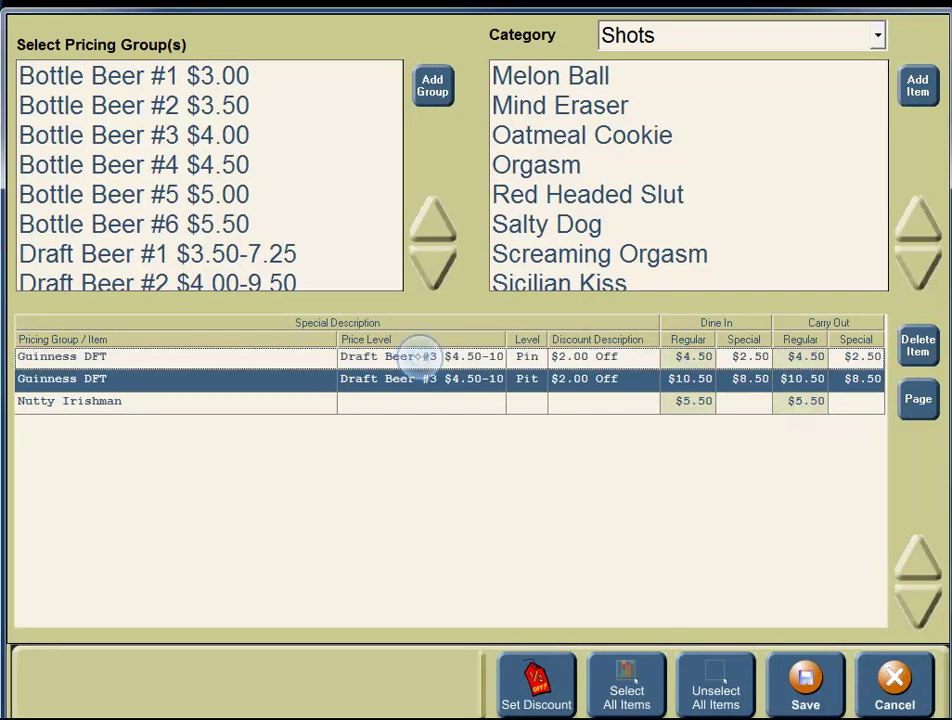
{"action": "left_click", "coordinate": [397, 380]}
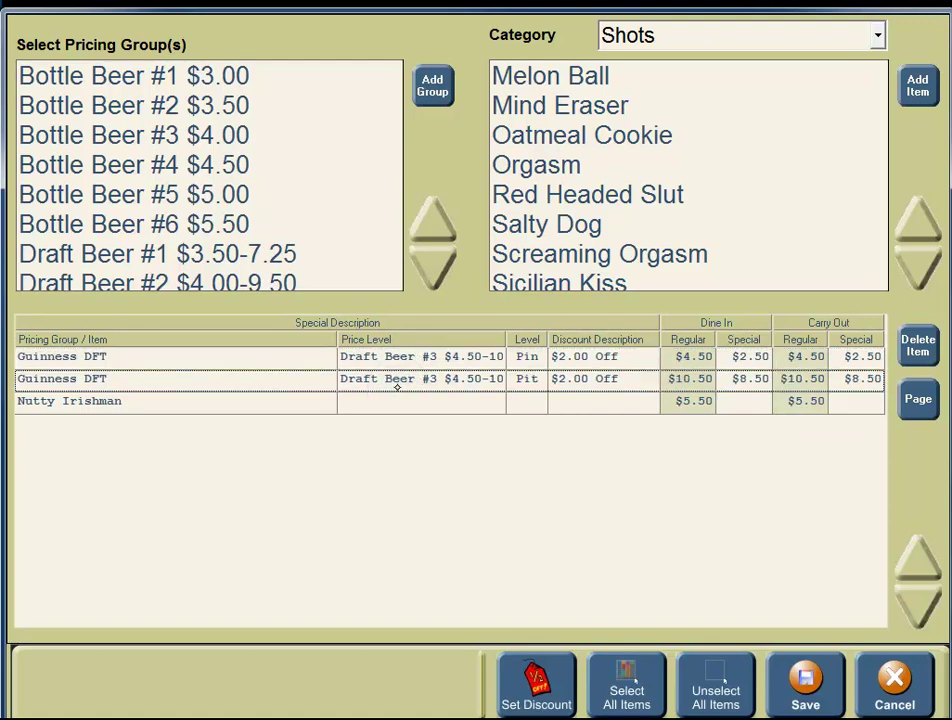
{"action": "left_click", "coordinate": [296, 400]}
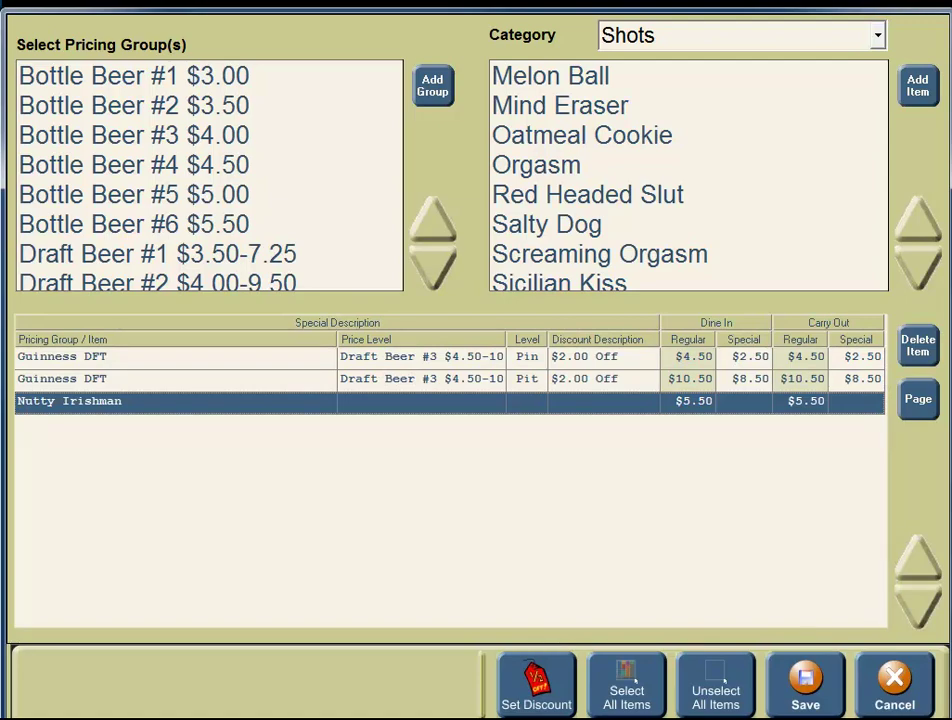
Step: Give Nutty Irishman a 1.00 Amount Off discount, making its special price $4.50
{"action": "left_click", "coordinate": [538, 683]}
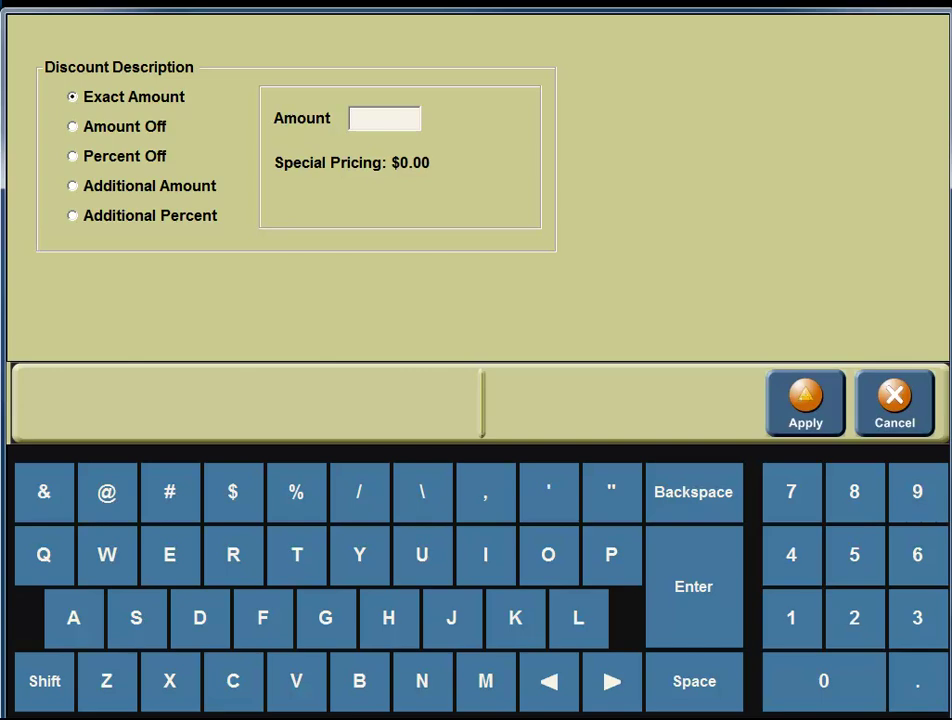
{"action": "left_click", "coordinate": [124, 126]}
{"action": "left_click", "coordinate": [133, 96]}
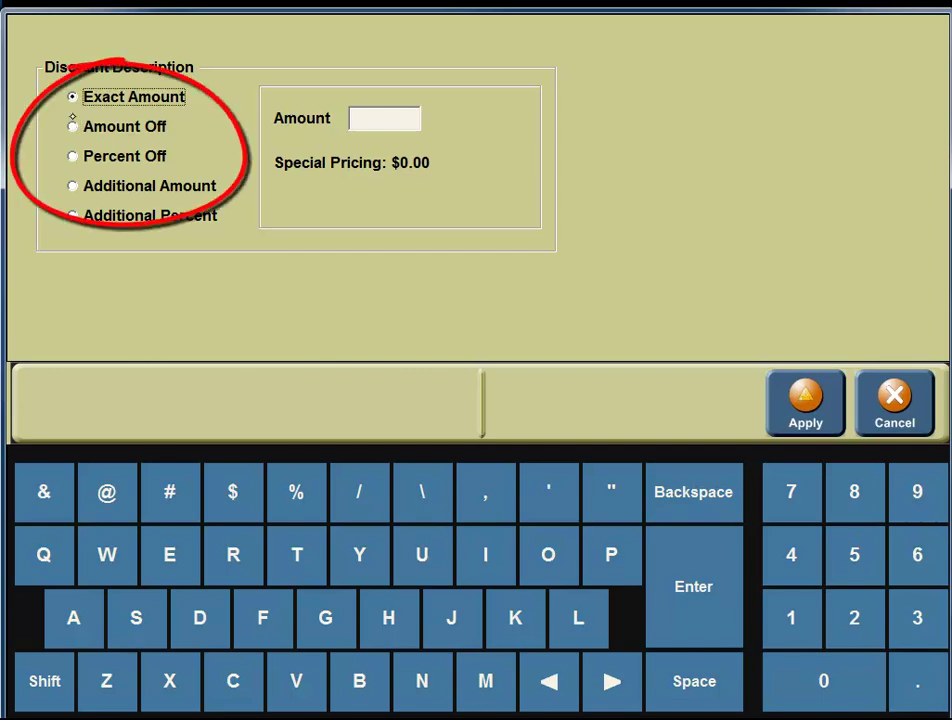
{"action": "left_click", "coordinate": [68, 124]}
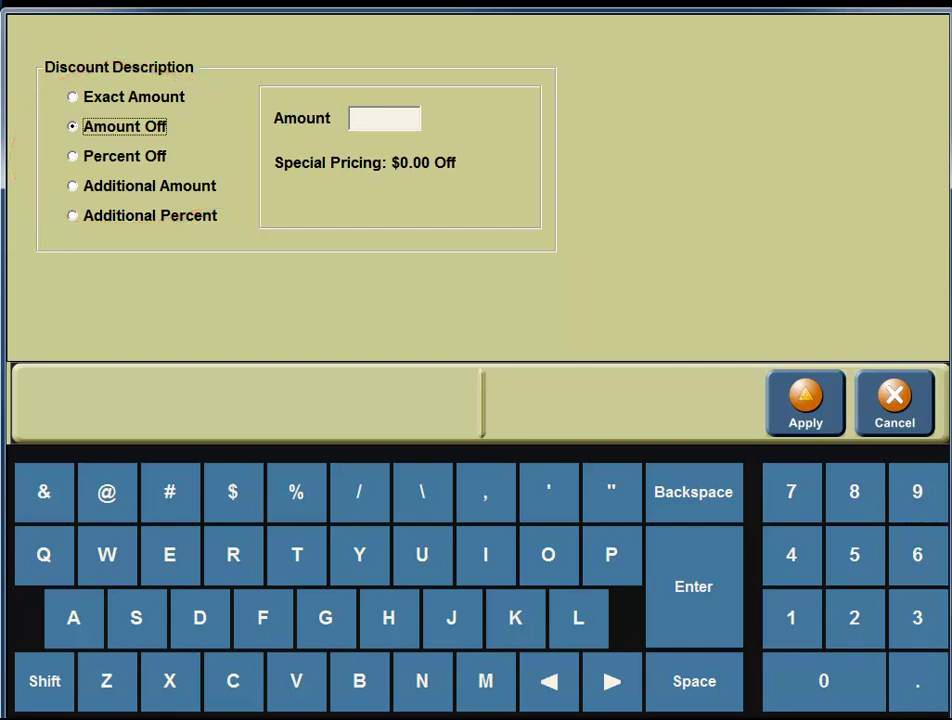
{"action": "left_click", "coordinate": [785, 617]}
{"action": "left_click", "coordinate": [918, 690]}
{"action": "left_click", "coordinate": [816, 700]}
{"action": "left_click", "coordinate": [816, 701]}
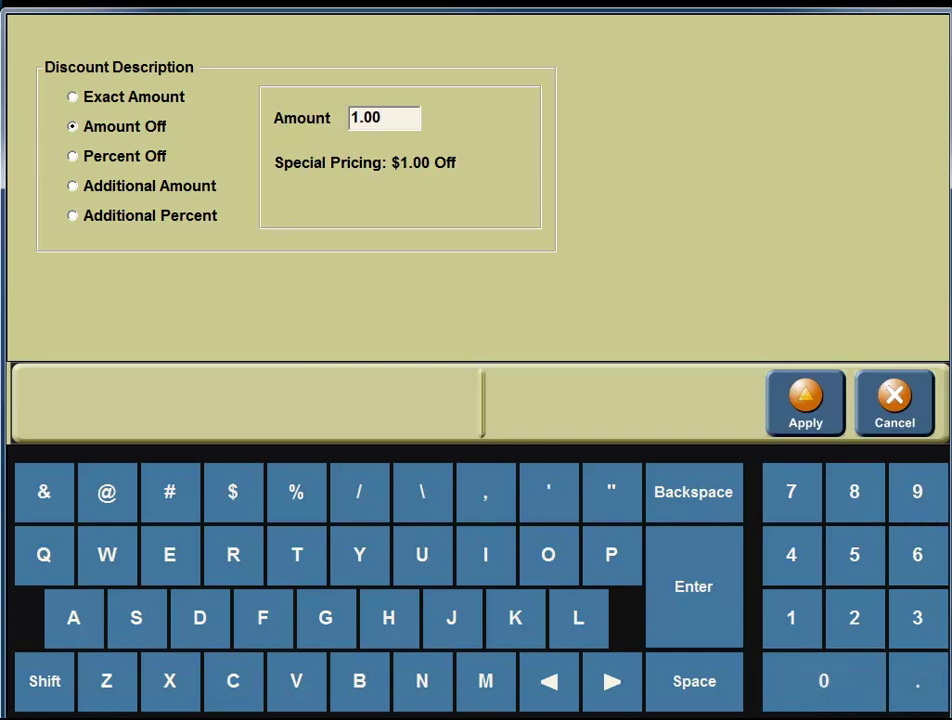
{"action": "left_click", "coordinate": [805, 400]}
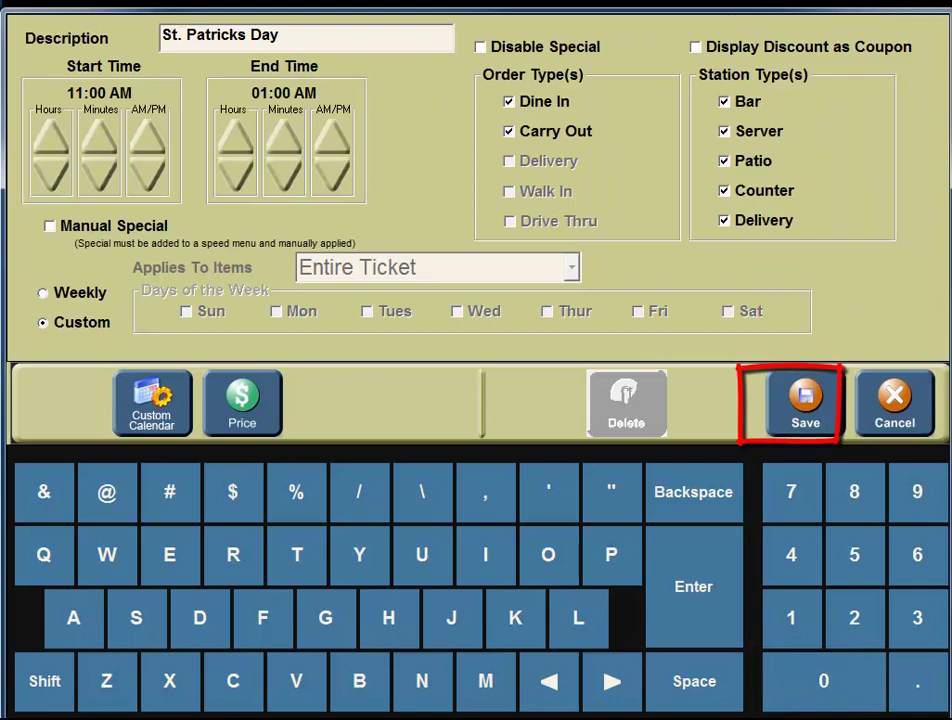
Step: Save and close the St. Patricks Day special, then go back to Menu Management
{"action": "left_click", "coordinate": [805, 400]}
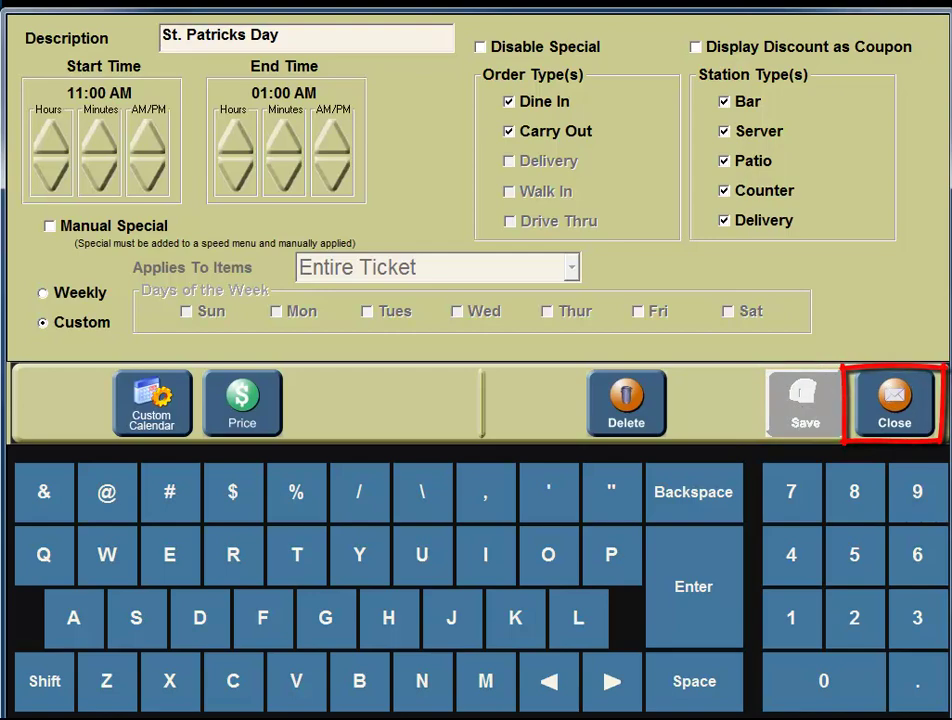
{"action": "left_click", "coordinate": [887, 403]}
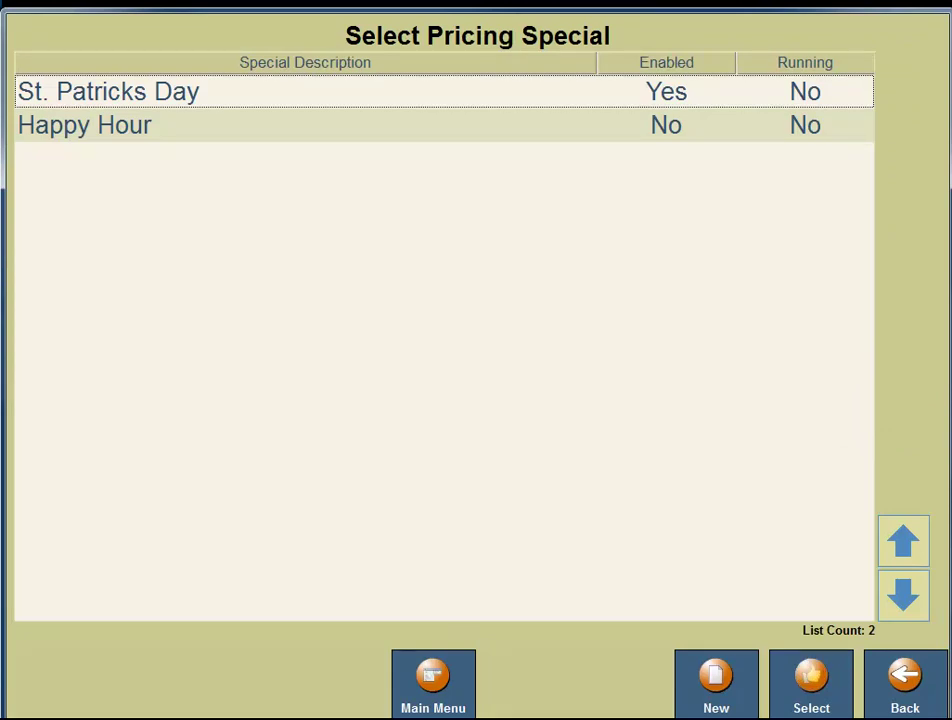
{"action": "left_click", "coordinate": [910, 686]}
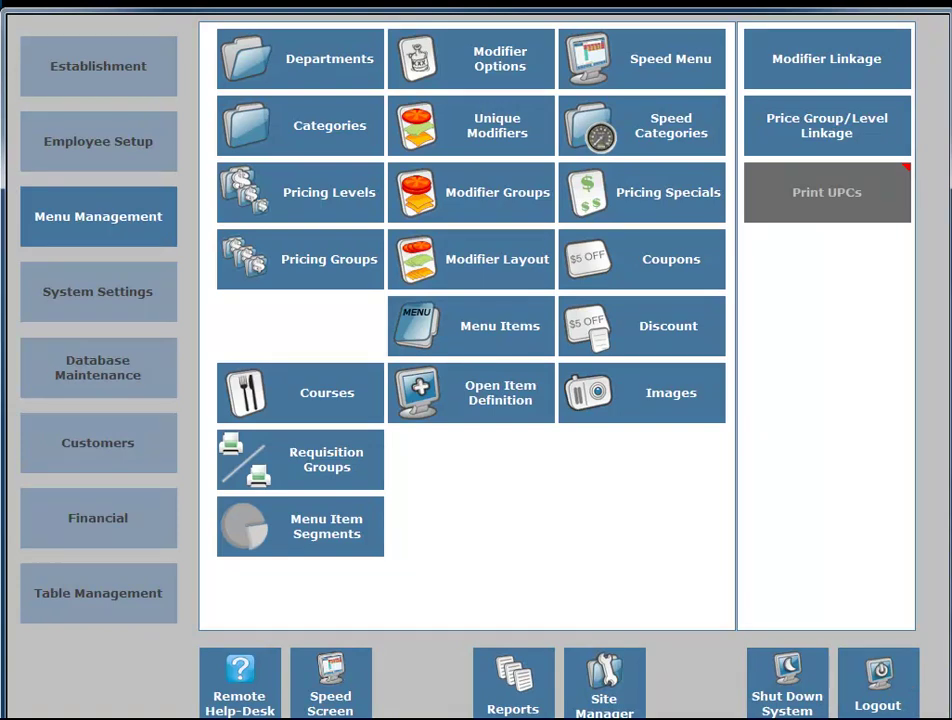